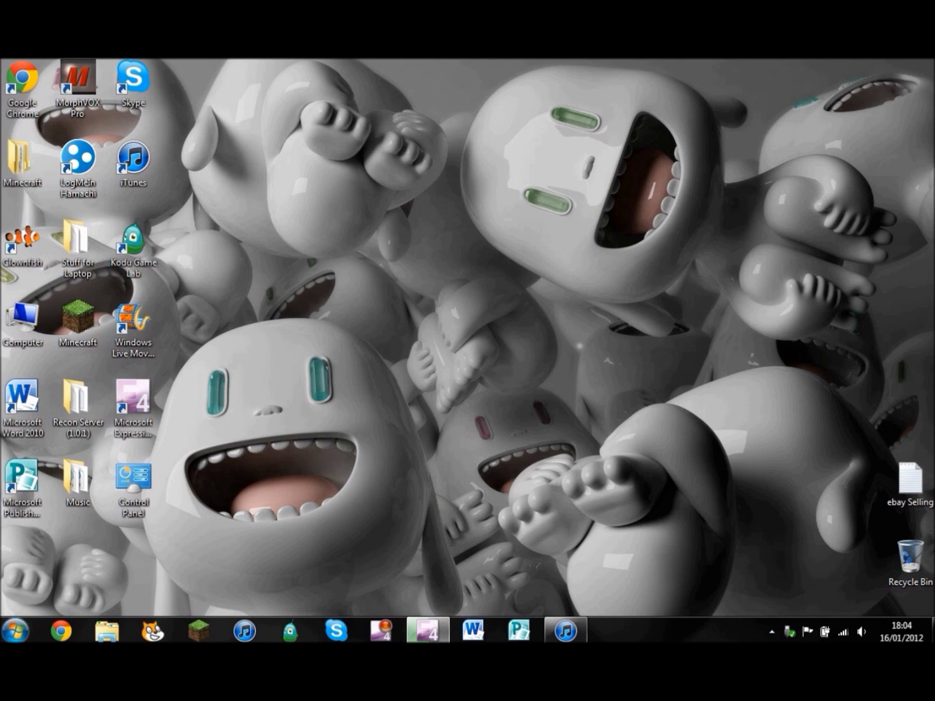
# Open Google Chrome, search Google for "minecraft" and open the official minecraft.net site.
pyautogui.click(60, 626)
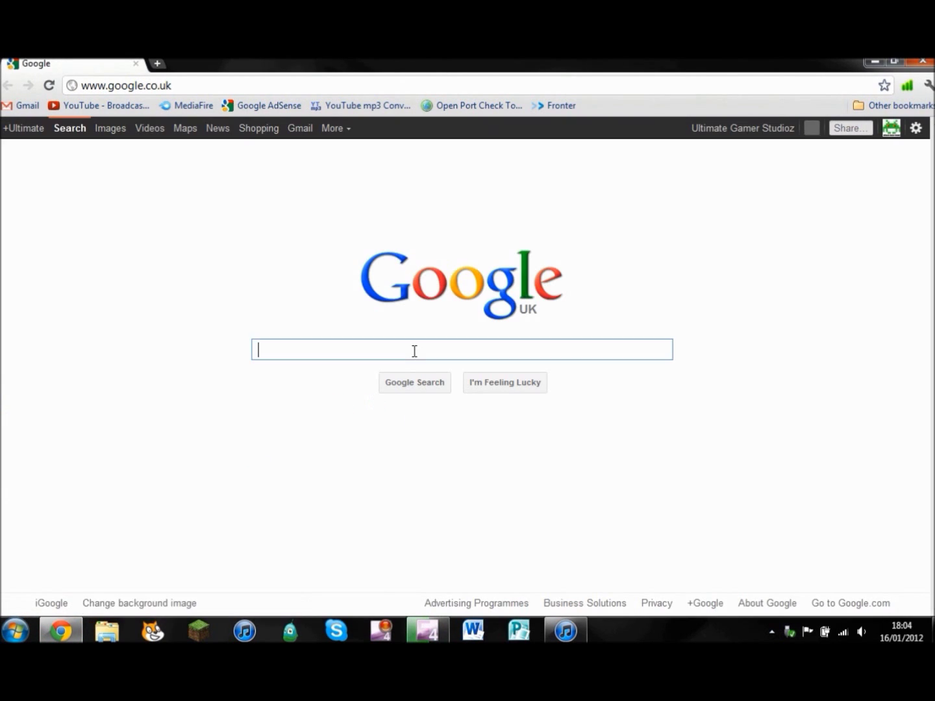
pyautogui.write('min')
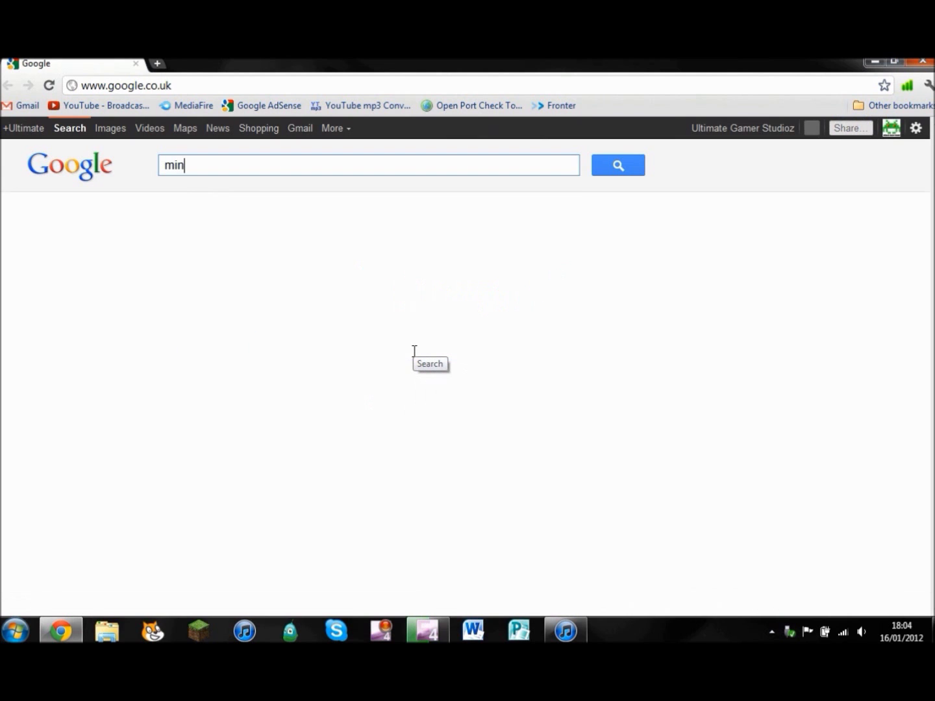
pyautogui.write('ecraft')
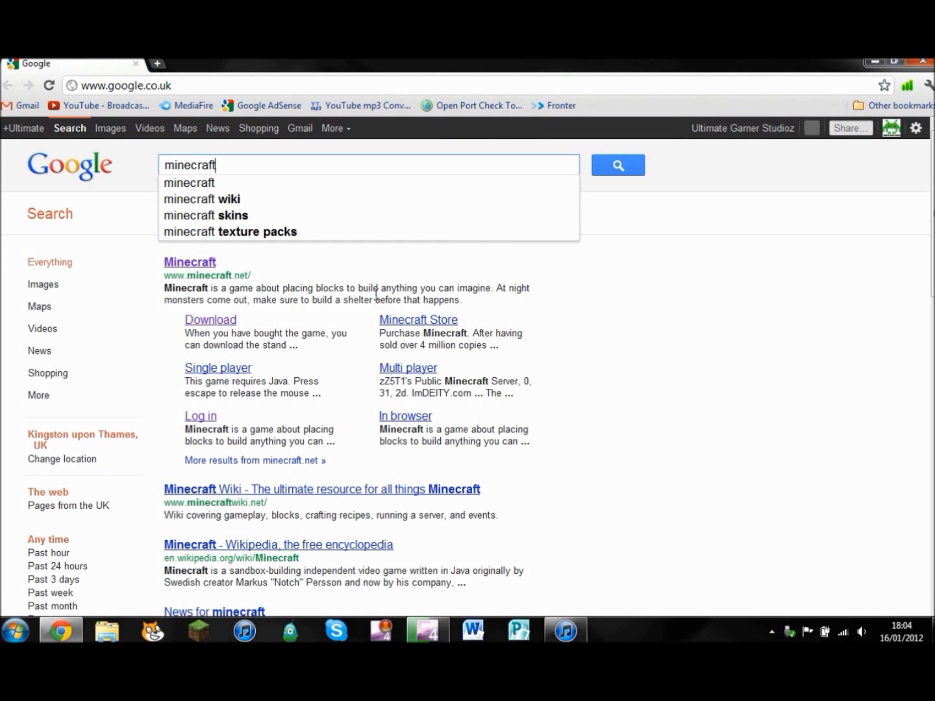
pyautogui.click(202, 264)
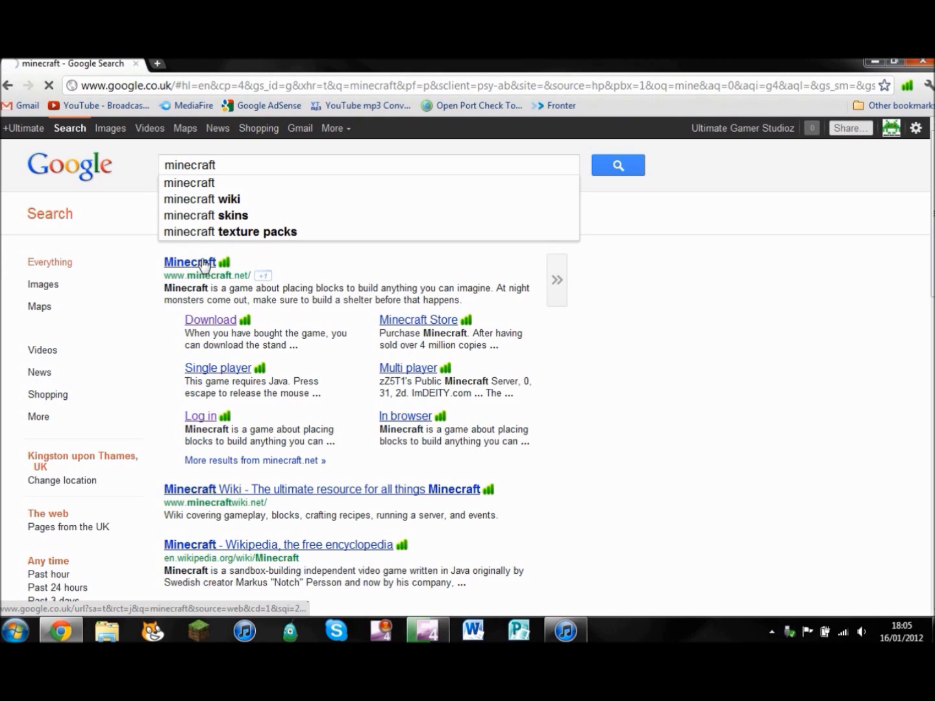
pyautogui.click(204, 264)
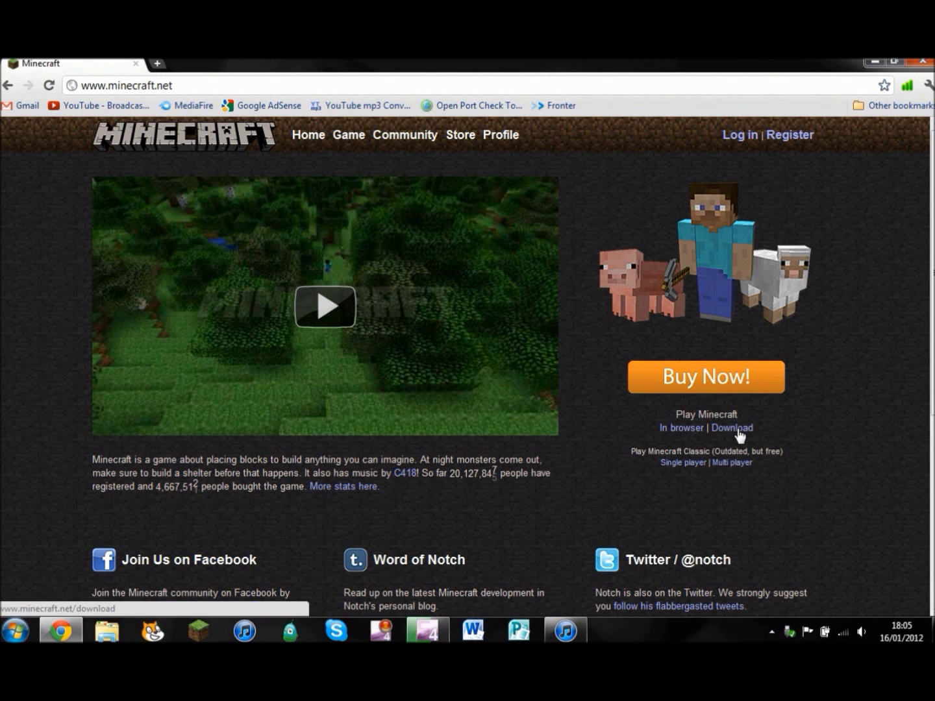
# Open the site's download page, download the multiplayer file minecraft_server.jar and keep it despite the browser's warning.
pyautogui.click(733, 428)
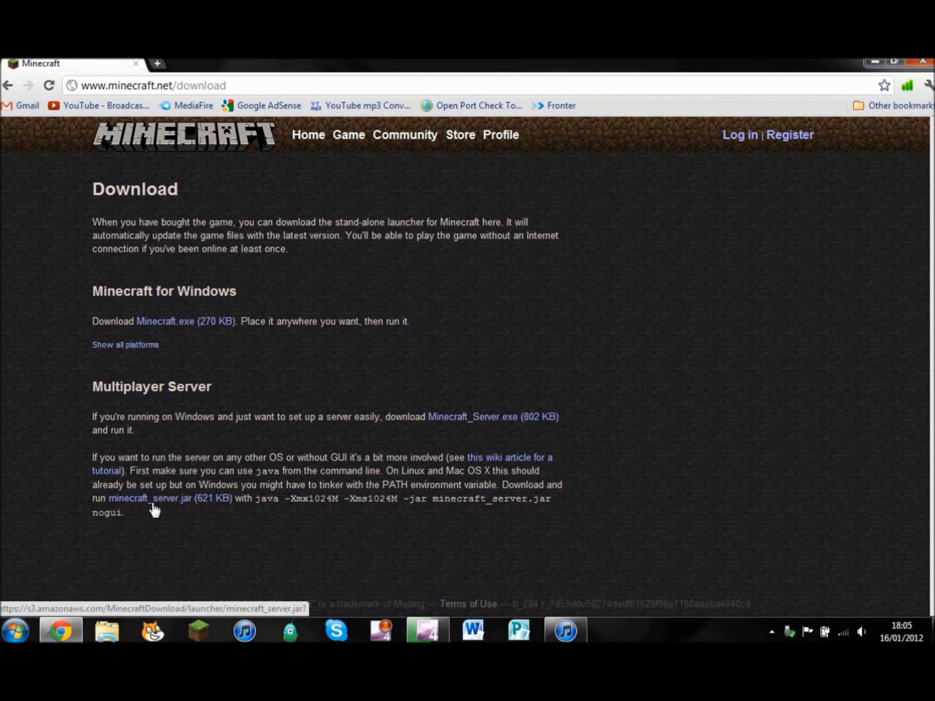
pyautogui.click(189, 504)
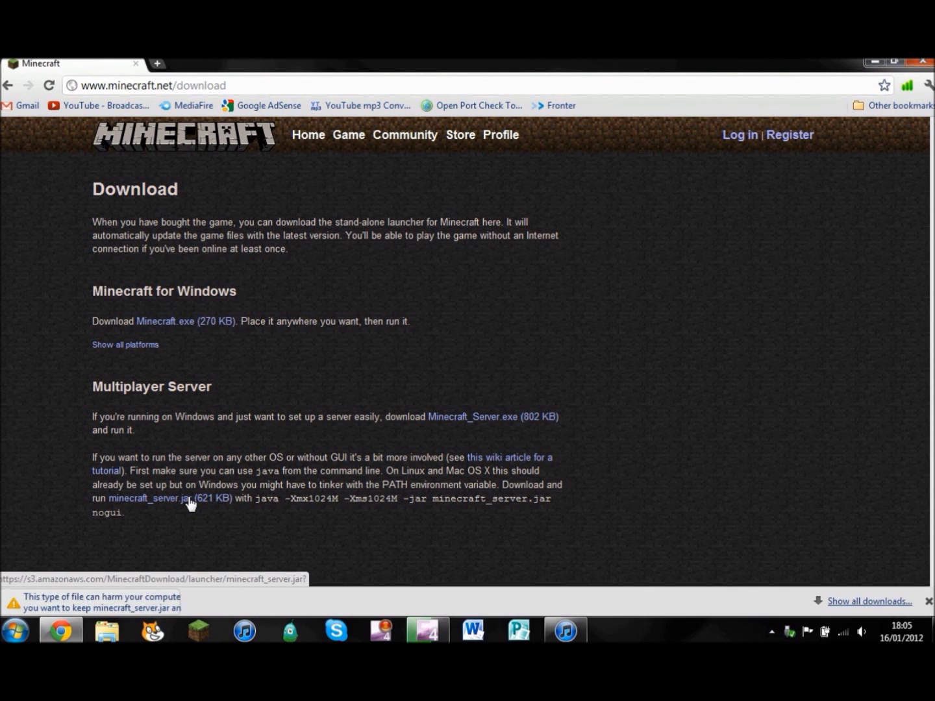
pyautogui.click(246, 602)
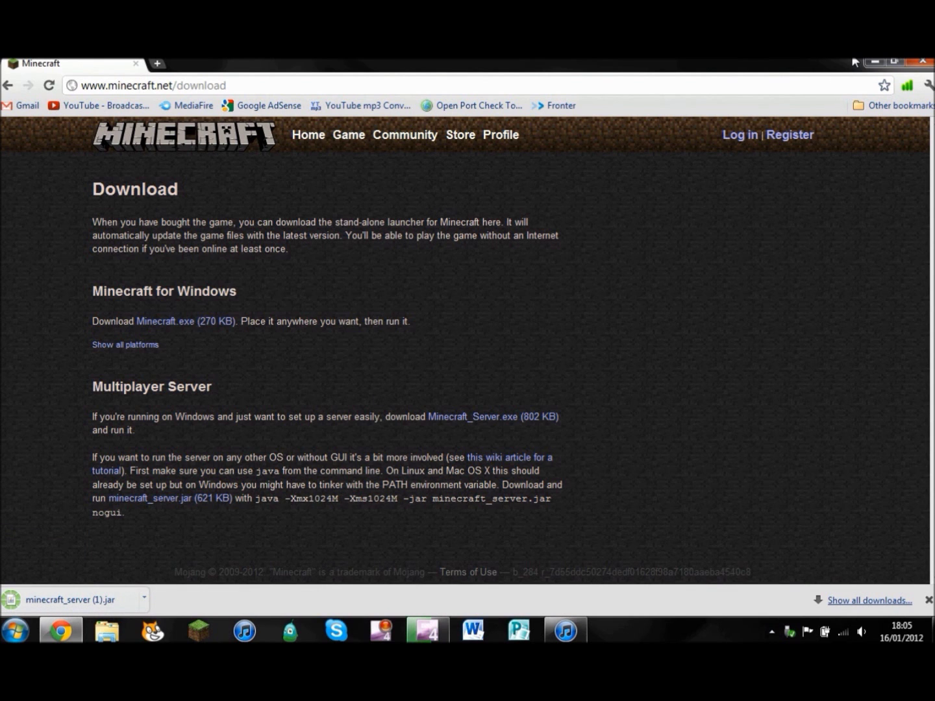
# Place the downloaded server jar on the desktop and close the browser.
pyautogui.click(895, 61)
pyautogui.moveTo(135, 576); pyautogui.dragTo(847, 237)
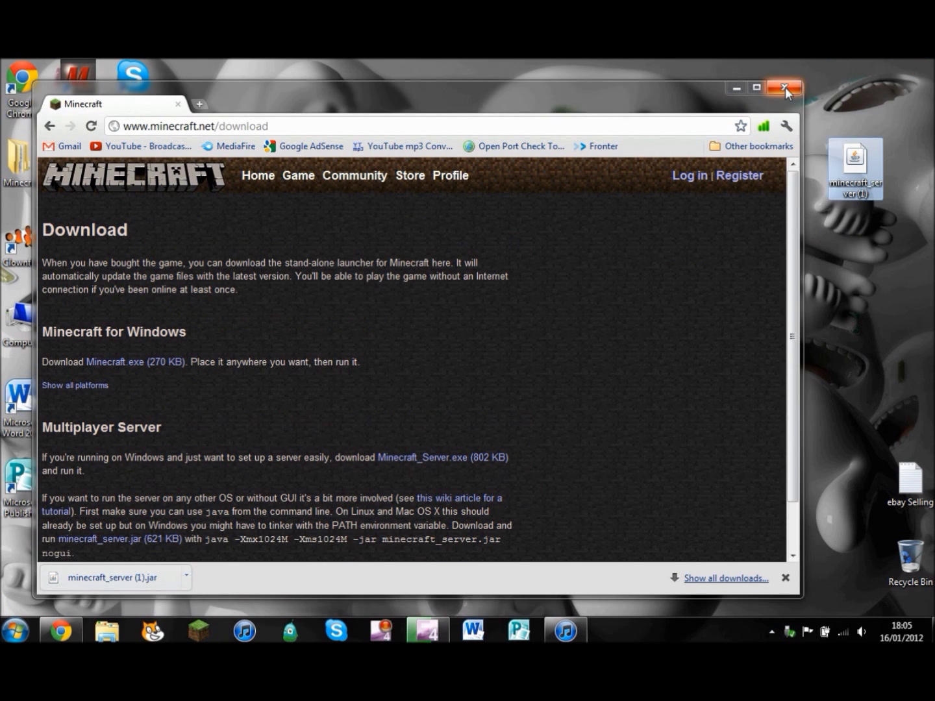
pyautogui.click(785, 88)
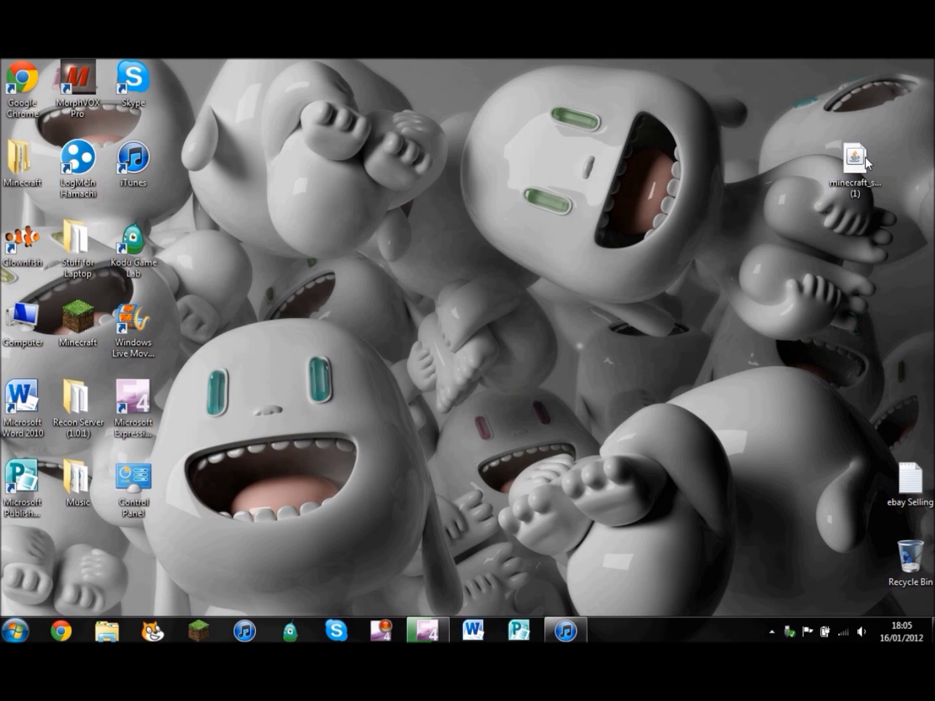
# Create a desktop folder named "Server" and move the downloaded server jar into it.
pyautogui.rightClick(282, 126)
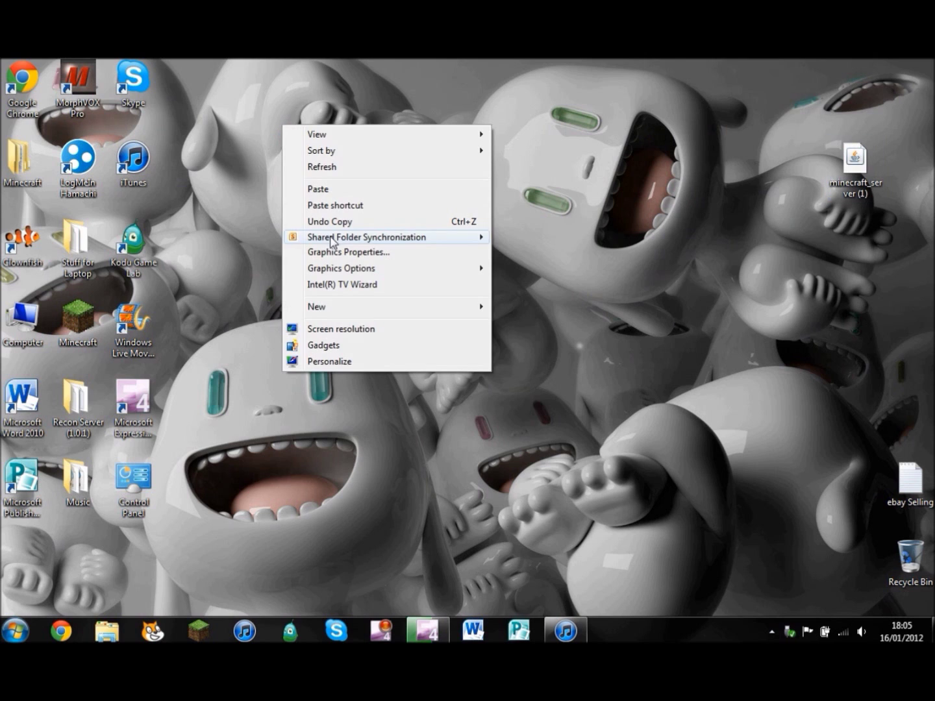
pyautogui.moveTo(391, 311)
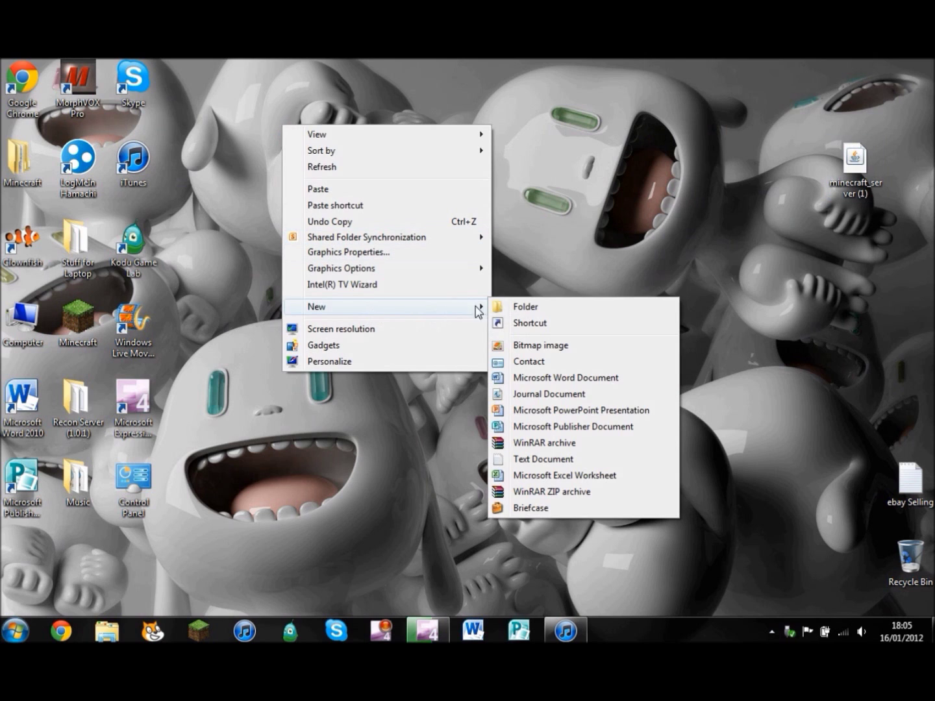
pyautogui.click(504, 310)
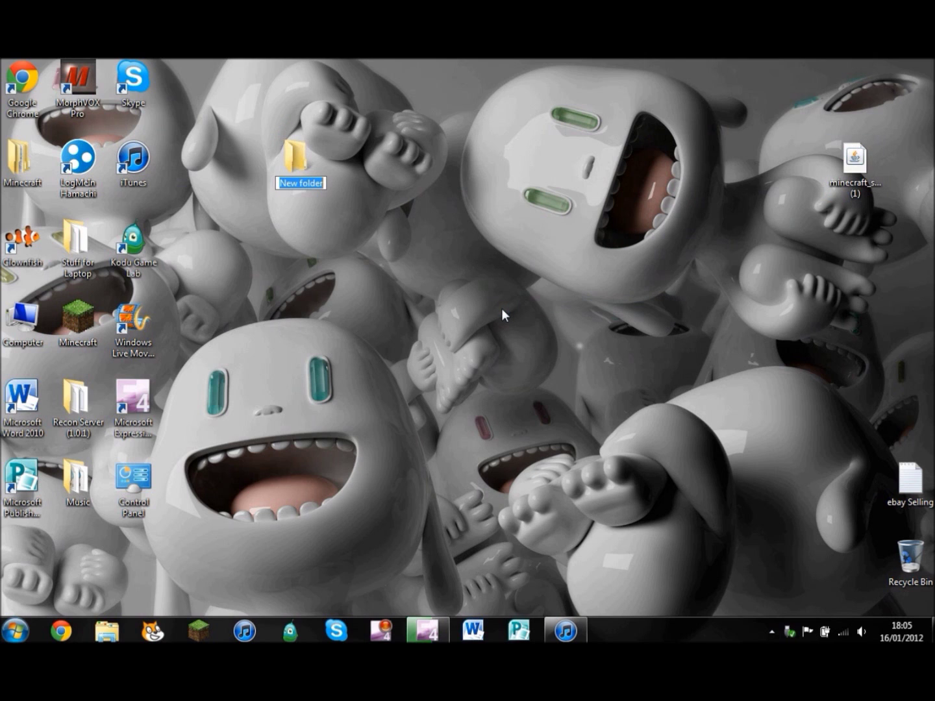
pyautogui.write('Server')
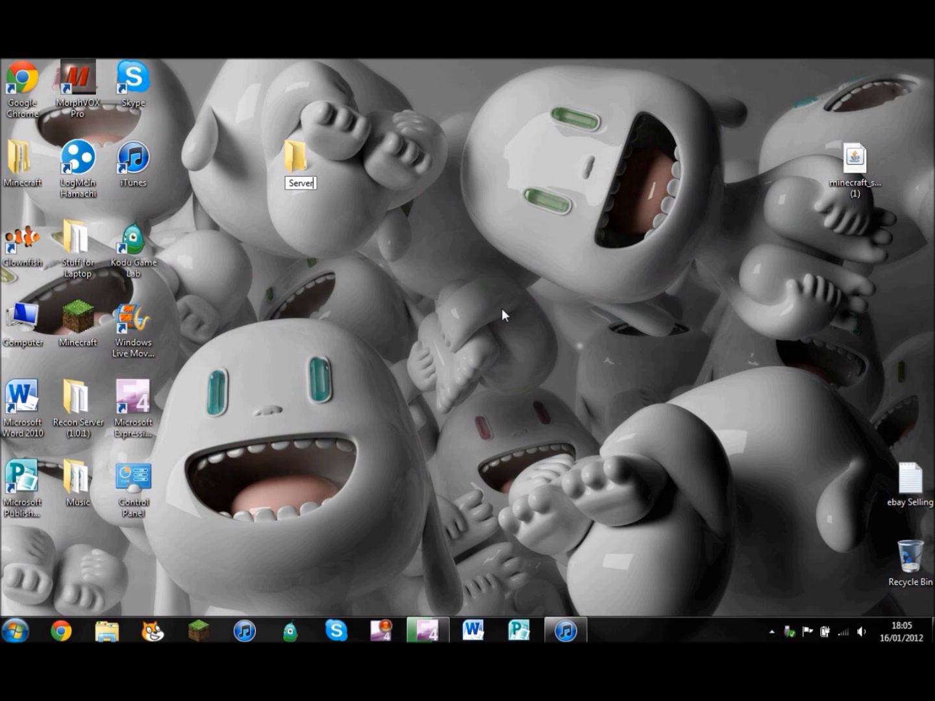
pyautogui.press('Return')
pyautogui.moveTo(872, 171); pyautogui.dragTo(376, 100)
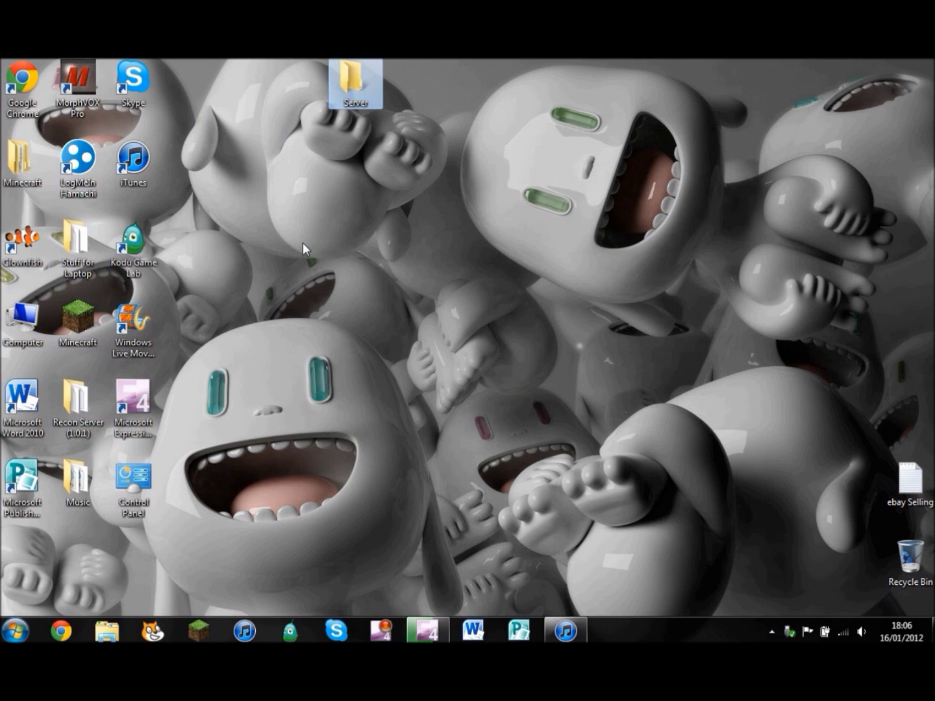
# Reopen Google Chrome maximized, search Google for "portforward" and open the portforward.com site.
pyautogui.click(62, 635)
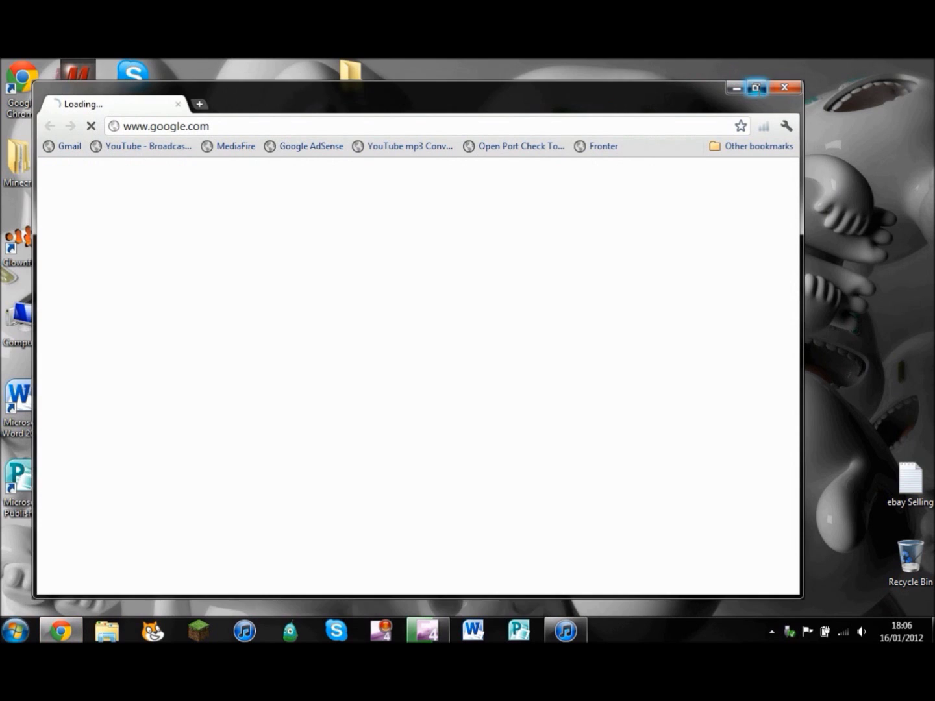
pyautogui.click(758, 87)
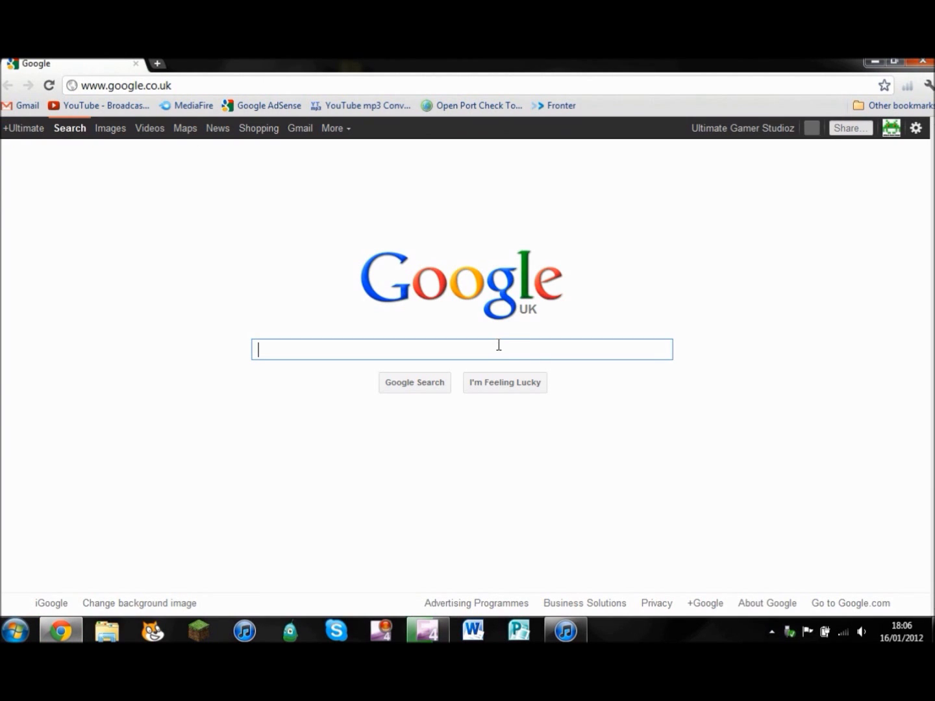
pyautogui.write('port')
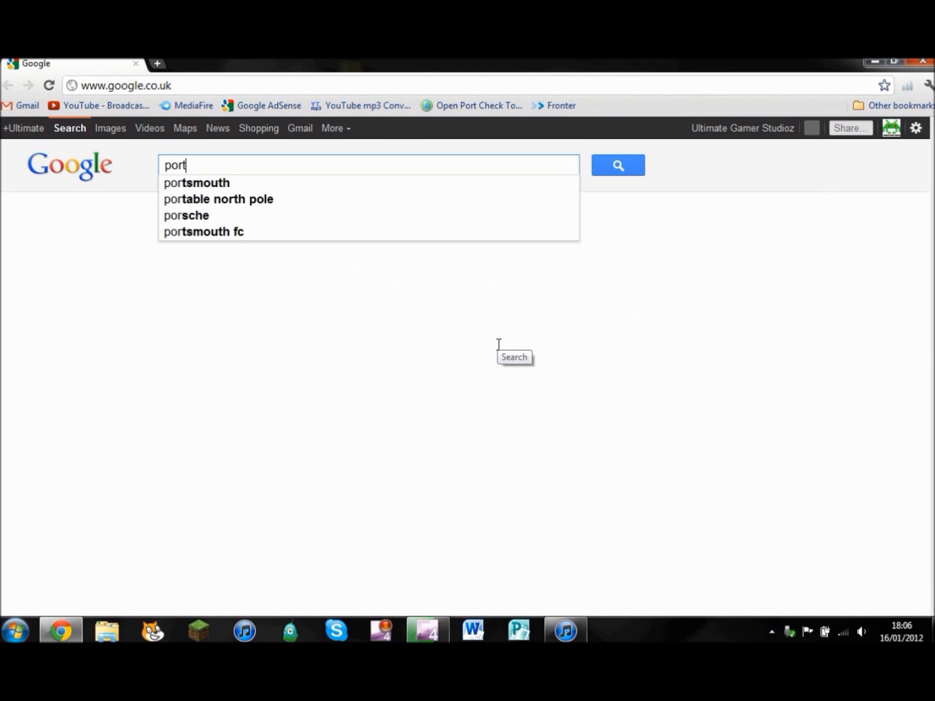
pyautogui.write('forward')
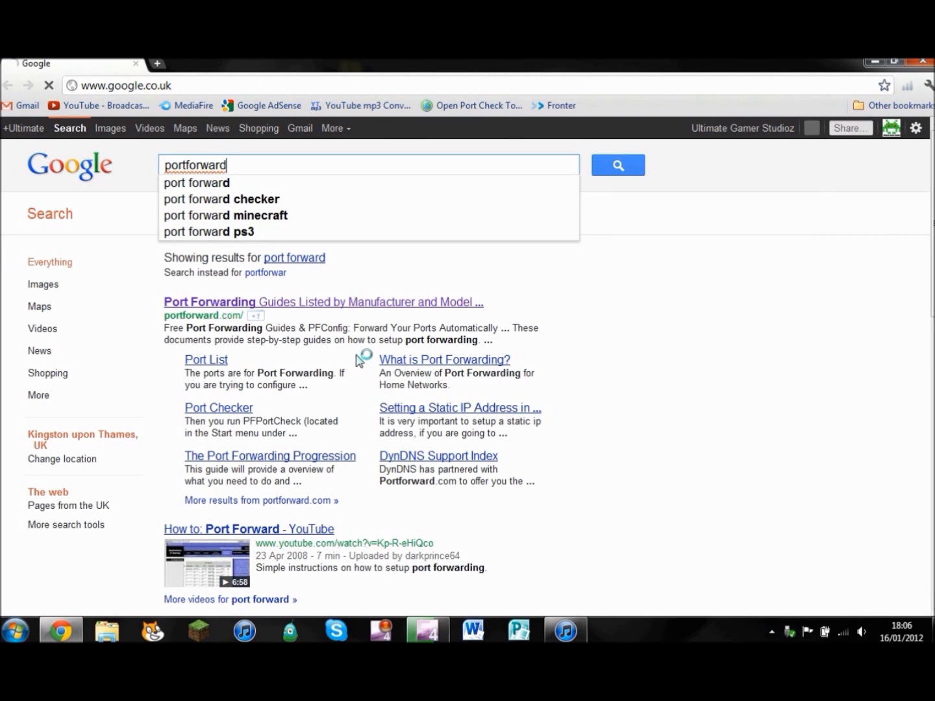
pyautogui.click(285, 307)
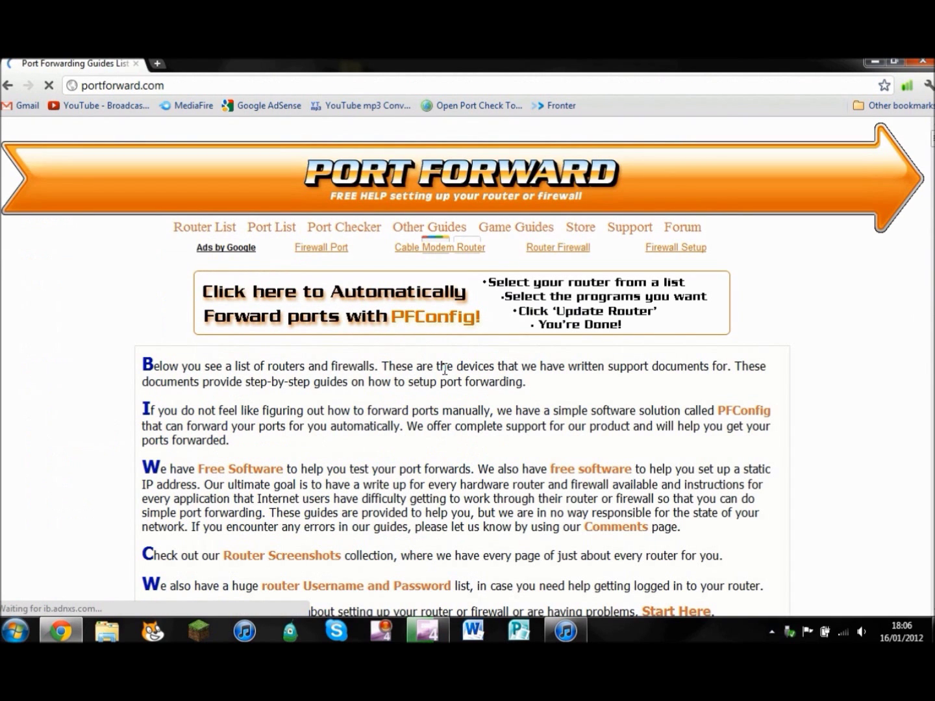
# Find the "Netgear" section in the site's list of routers.
pyautogui.scroll(-2, 830, 302)
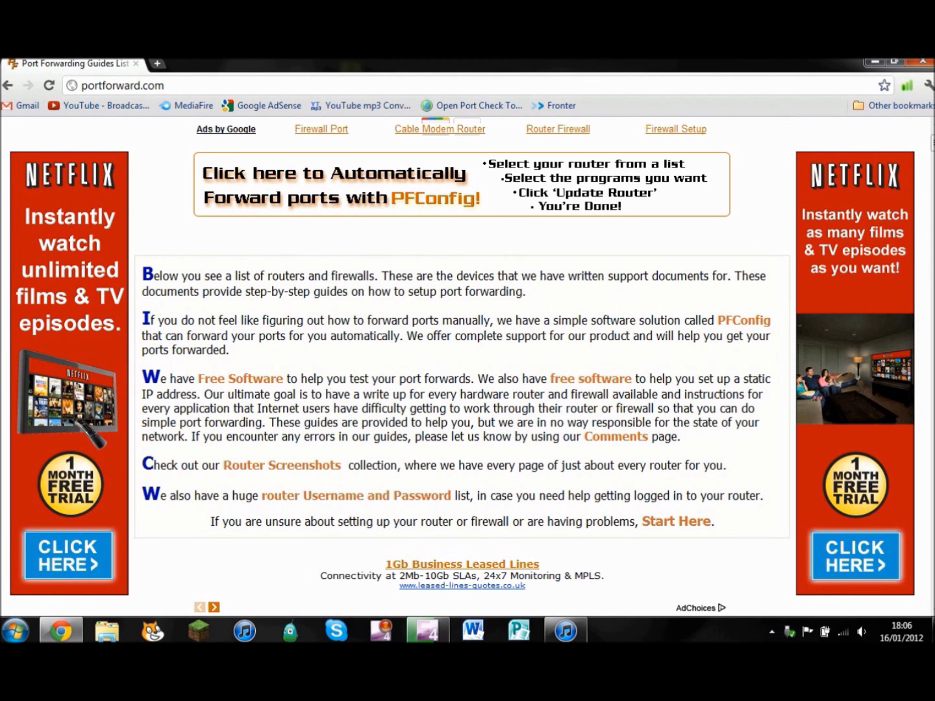
pyautogui.scroll(-2, 463, 364)
pyautogui.scroll(-15, 463, 364)
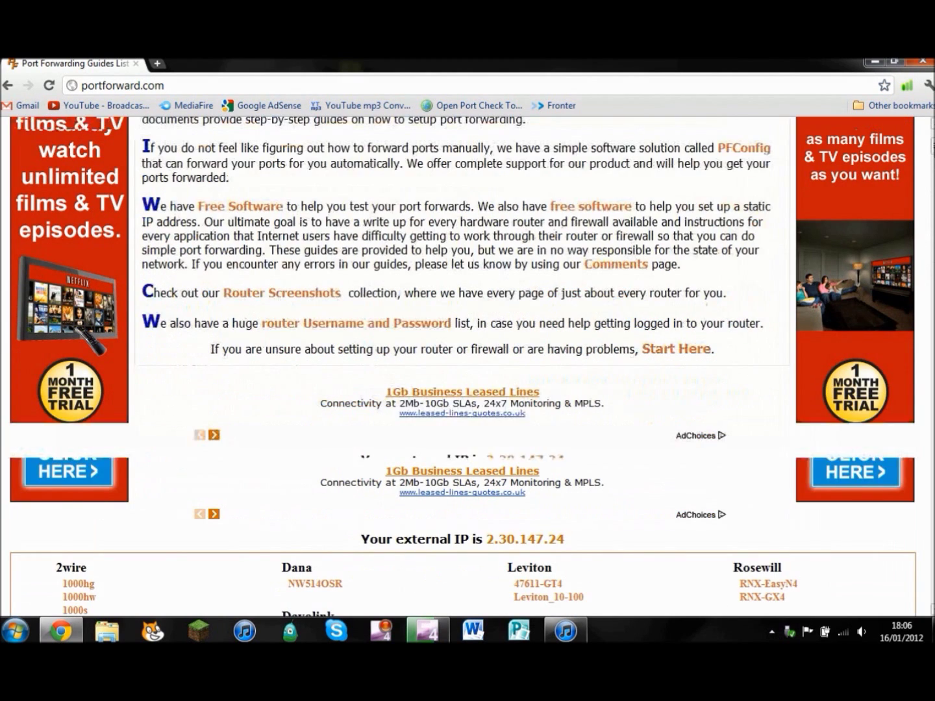
pyautogui.scroll(-20, 463, 363)
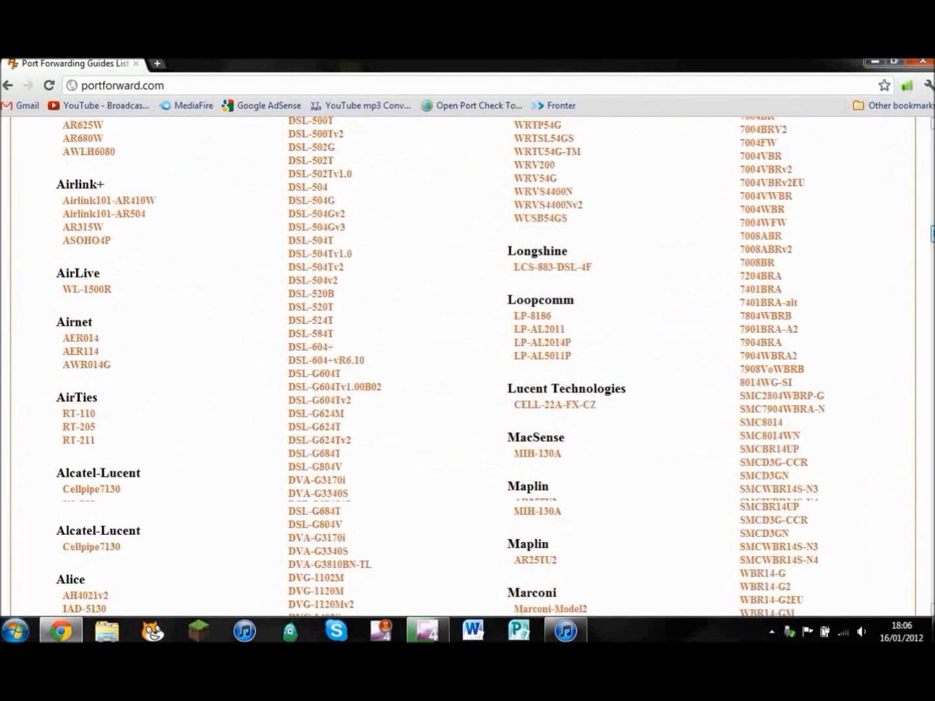
pyautogui.moveTo(932, 430); pyautogui.dragTo(928, 266)
pyautogui.scroll(-2, 930, 266)
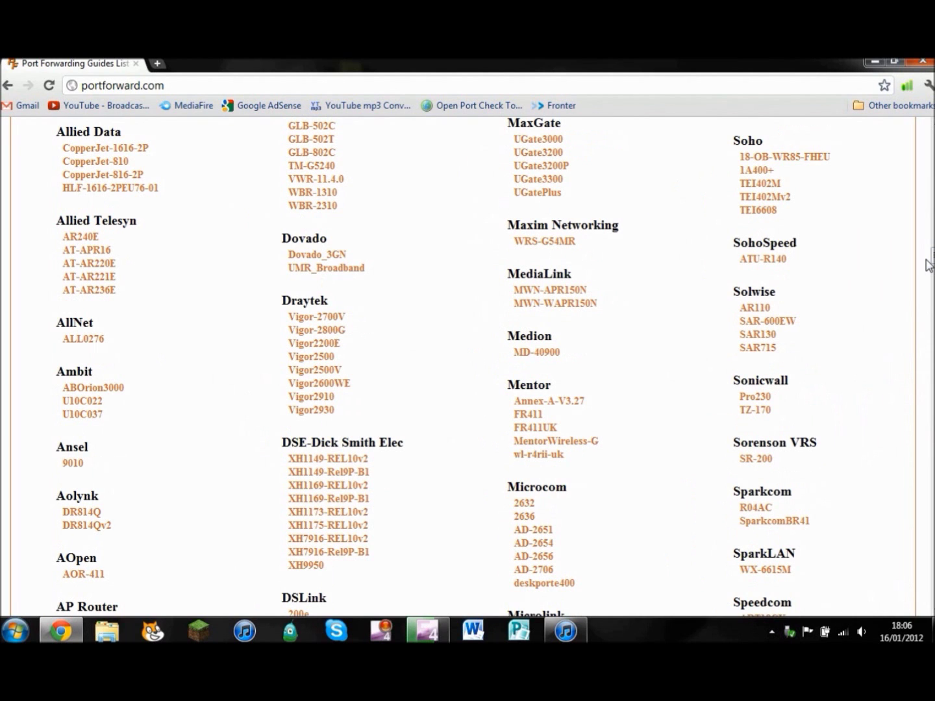
pyautogui.hotkey('ctrl', 'f')
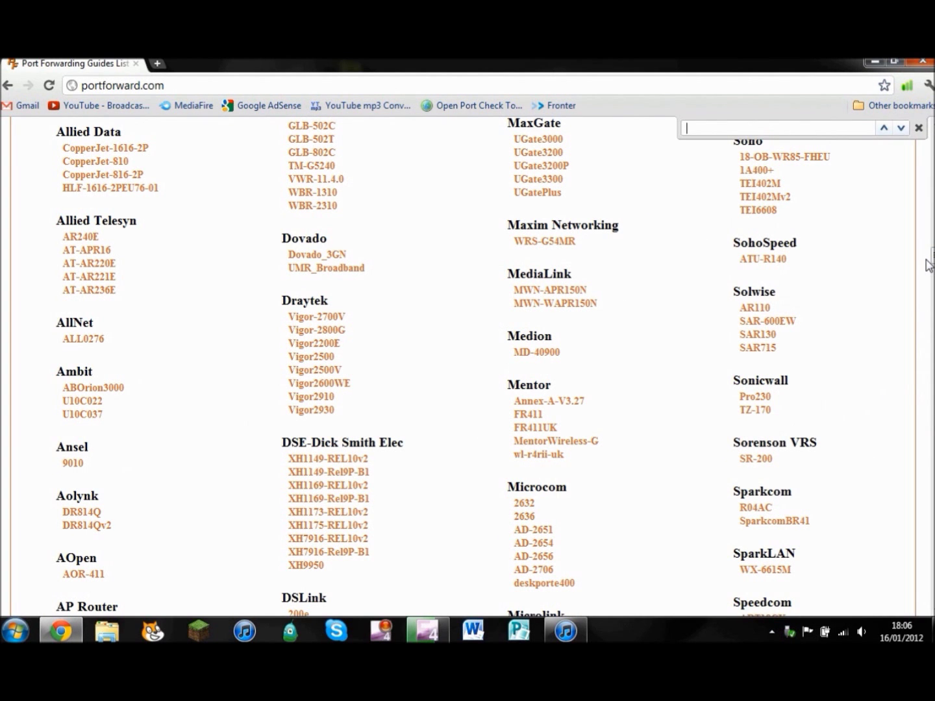
pyautogui.write('Neg')
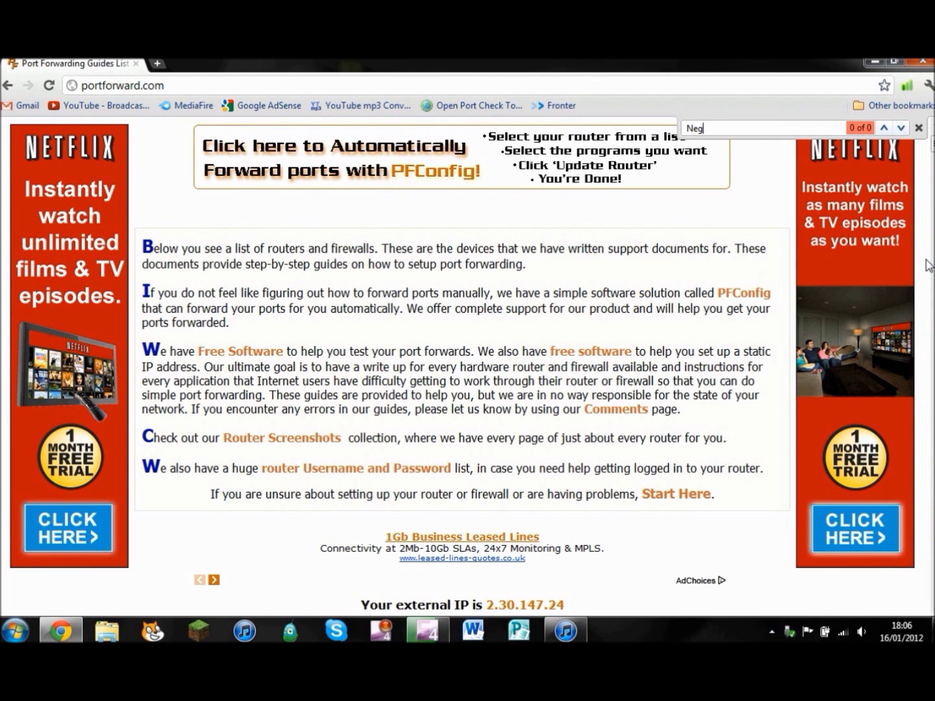
pyautogui.press('BackSpace')
pyautogui.write('tge')
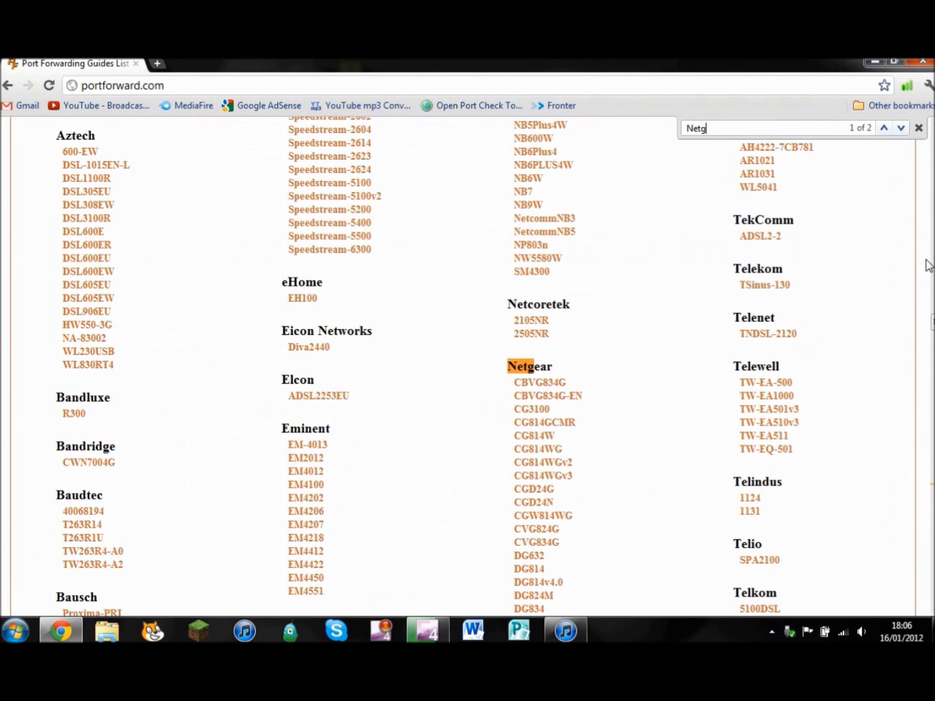
pyautogui.write('ar')
# Open the guide list for the Netgear DGND3300v2 router and skip the PFConfig advertisement.
pyautogui.scroll(1, 463, 367)
pyautogui.scroll(-3, 463, 367)
pyautogui.scroll(-3, 463, 367)
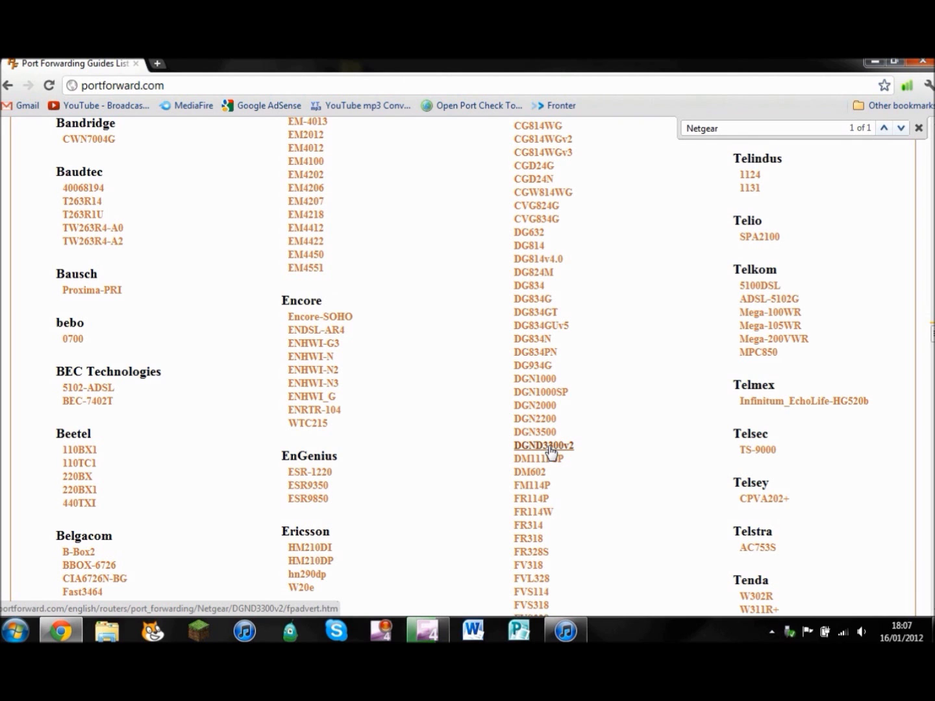
pyautogui.click(549, 448)
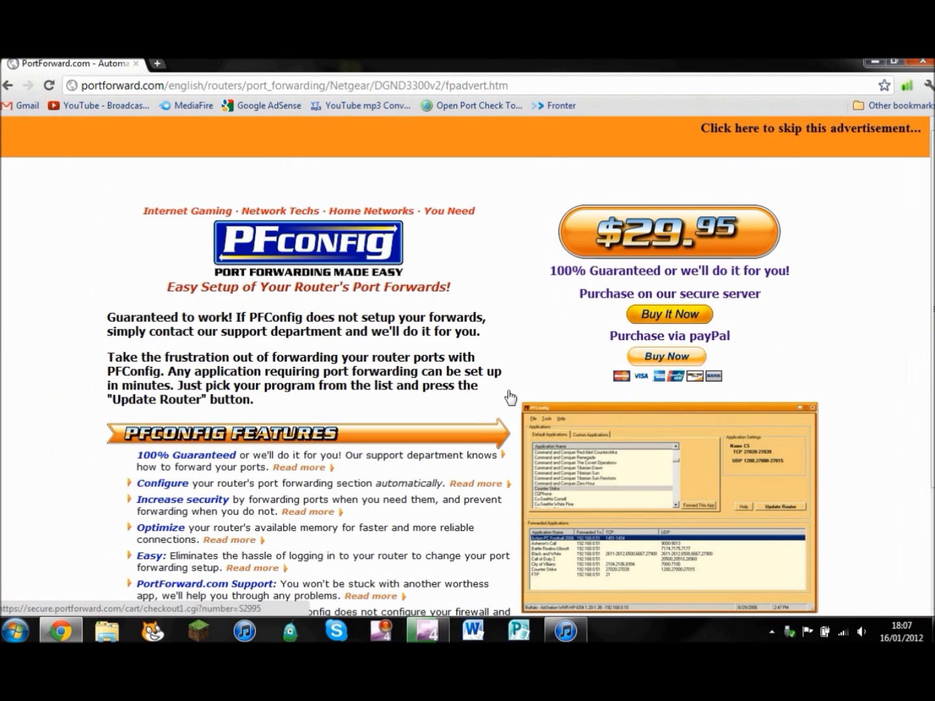
pyautogui.click(772, 133)
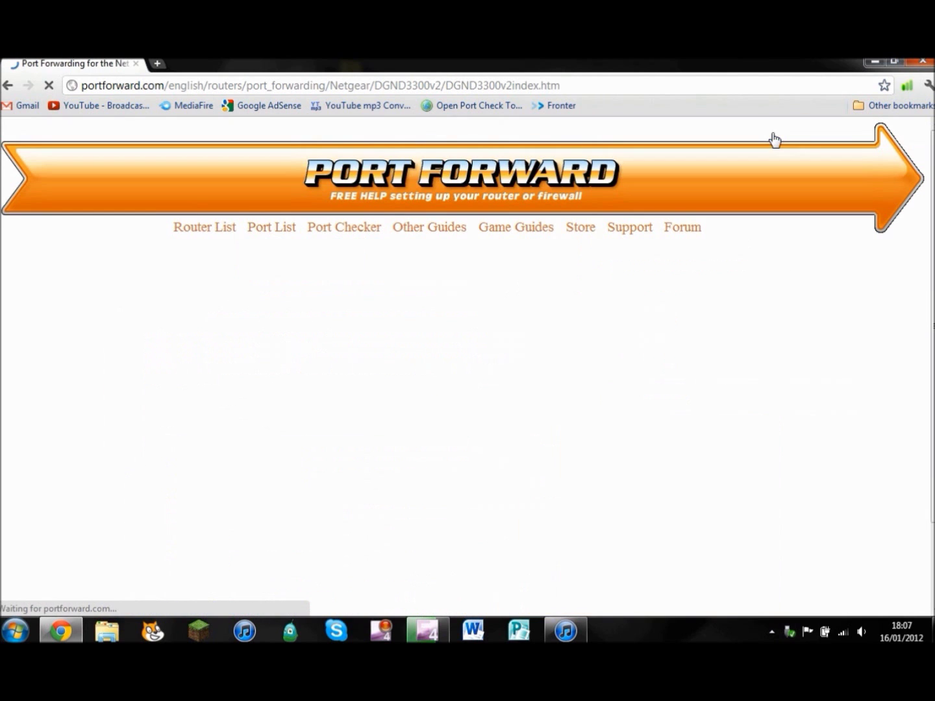
# Find "Minecraft server" in the router's list of programs.
pyautogui.scroll(-5, 780, 146)
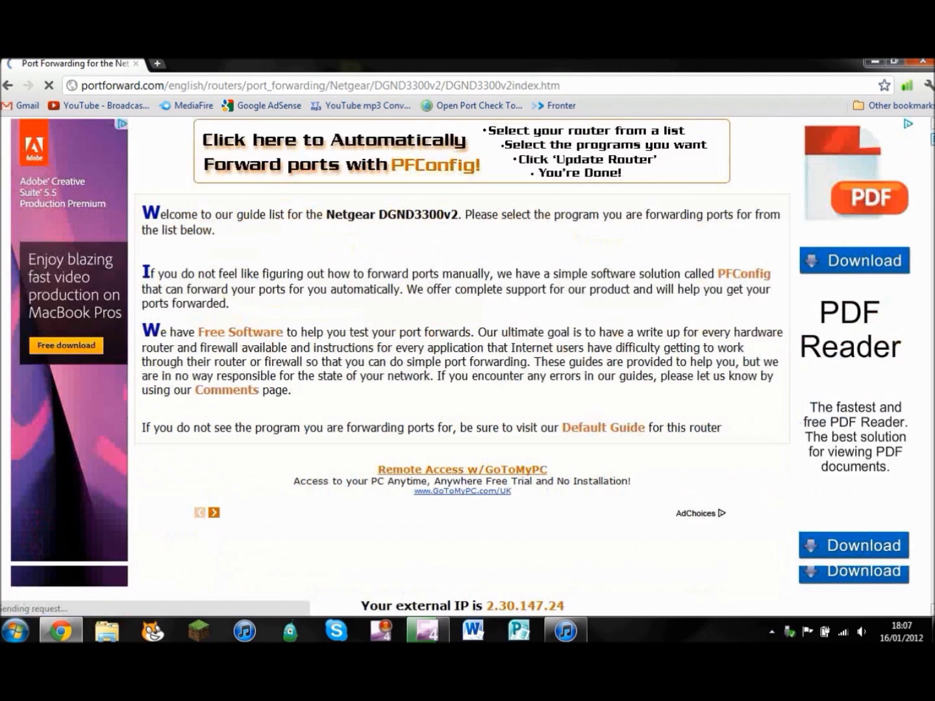
pyautogui.scroll(-10, 467, 364)
pyautogui.scroll(8, 468, 364)
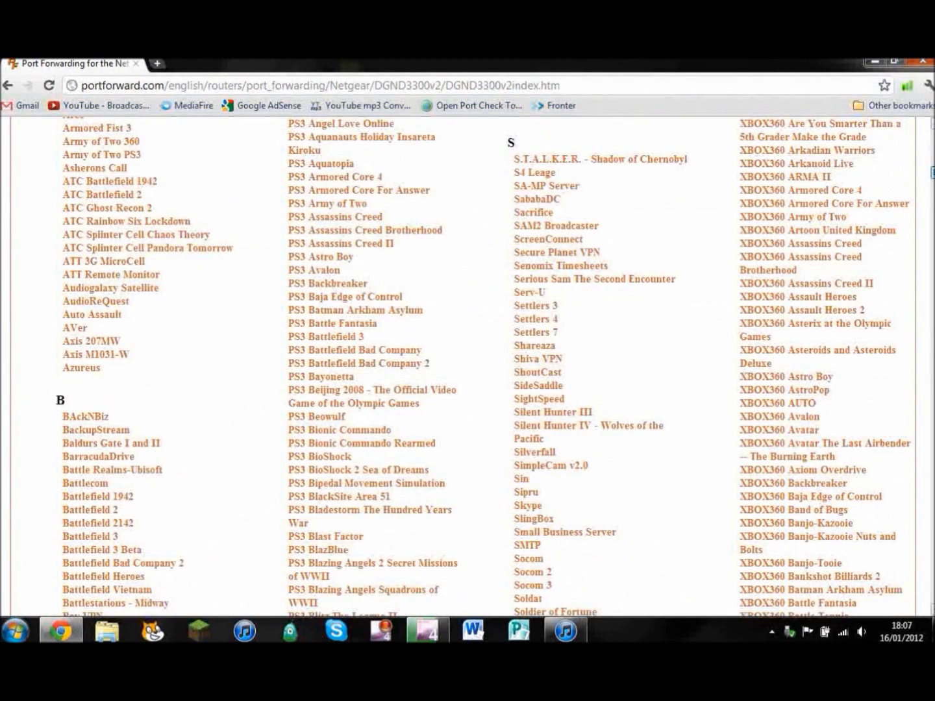
pyautogui.scroll(2, 468, 364)
pyautogui.scroll(-1, 468, 364)
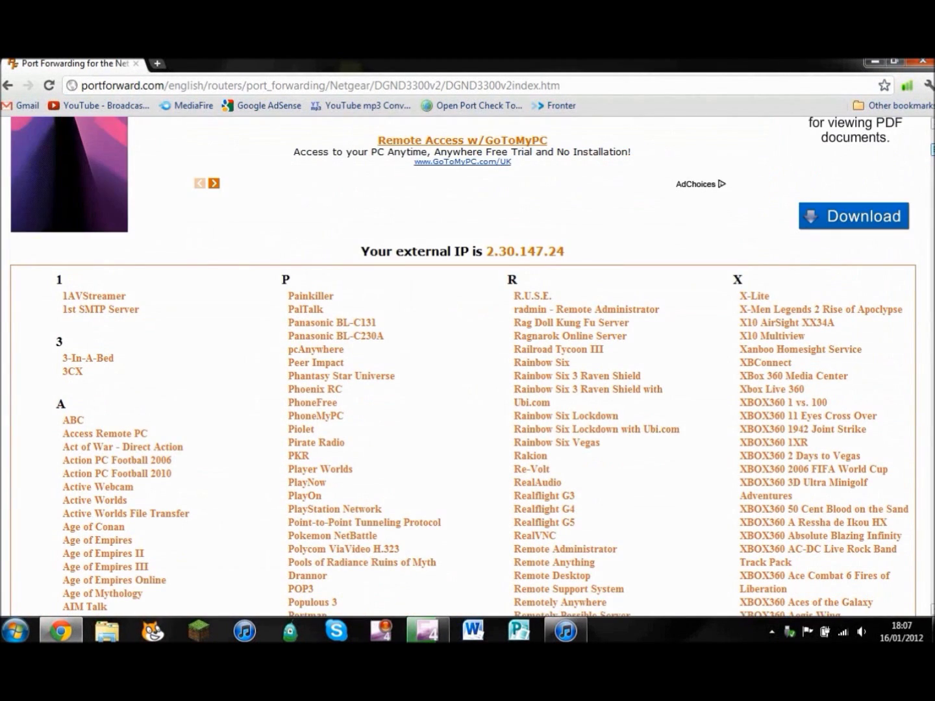
pyautogui.hotkey('ctrl', 'f')
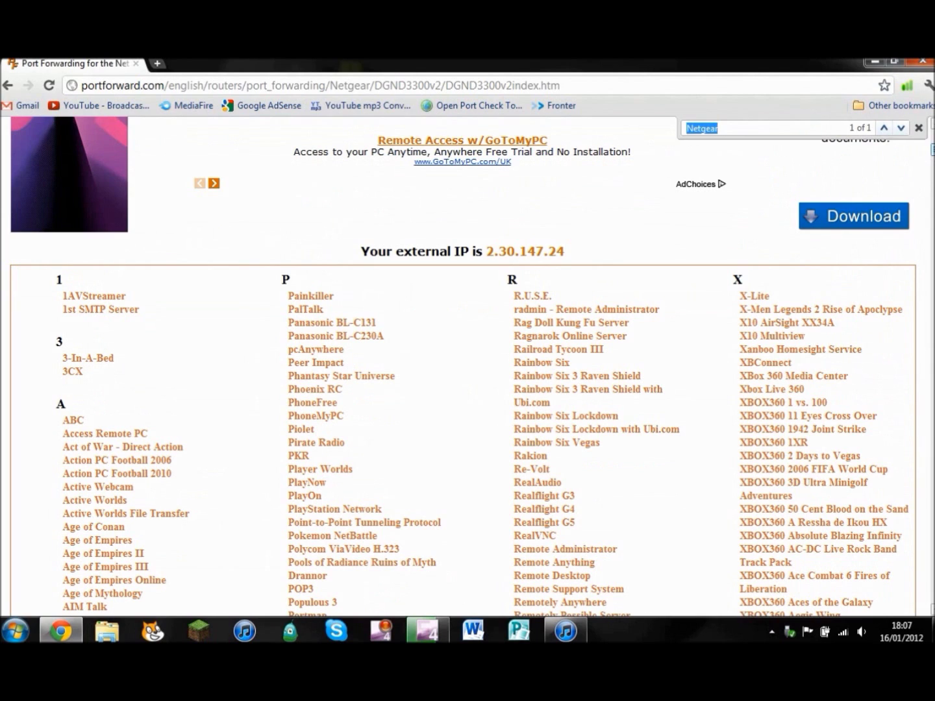
pyautogui.press('BackSpace')
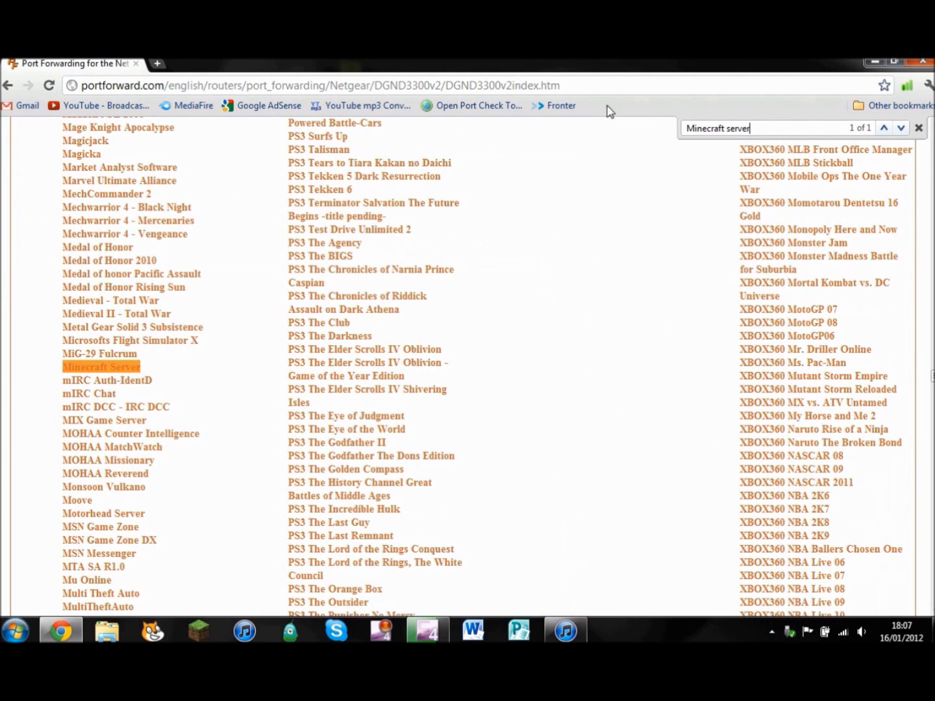
# Open the Minecraft Server guide and read through its static IP, router login and port forwarding rule instructions.
pyautogui.click(130, 373)
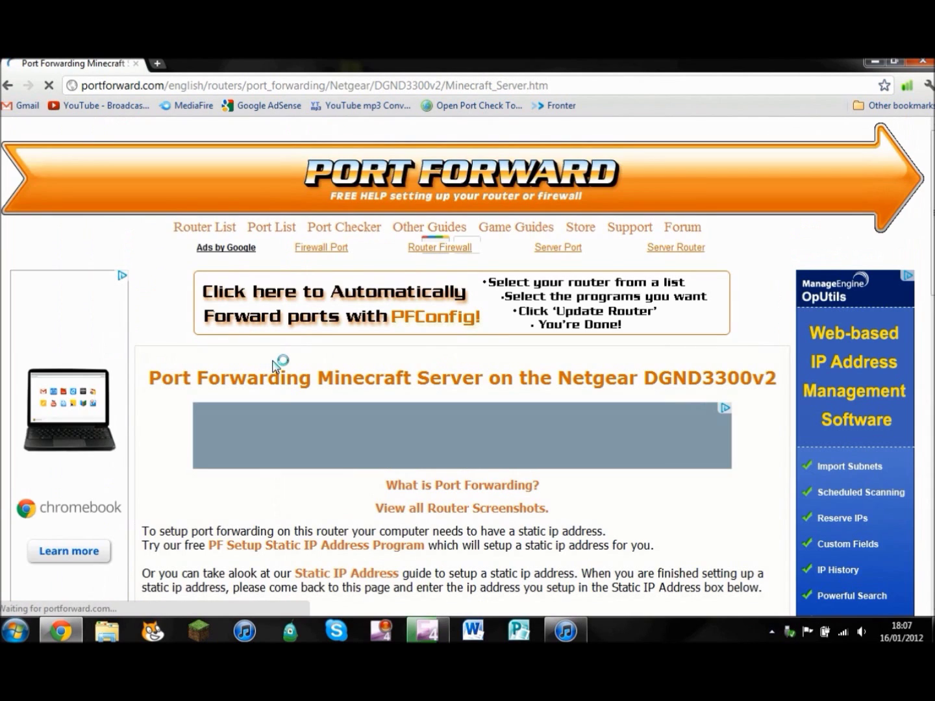
pyautogui.scroll(-3, 271, 367)
pyautogui.scroll(-3, 275, 366)
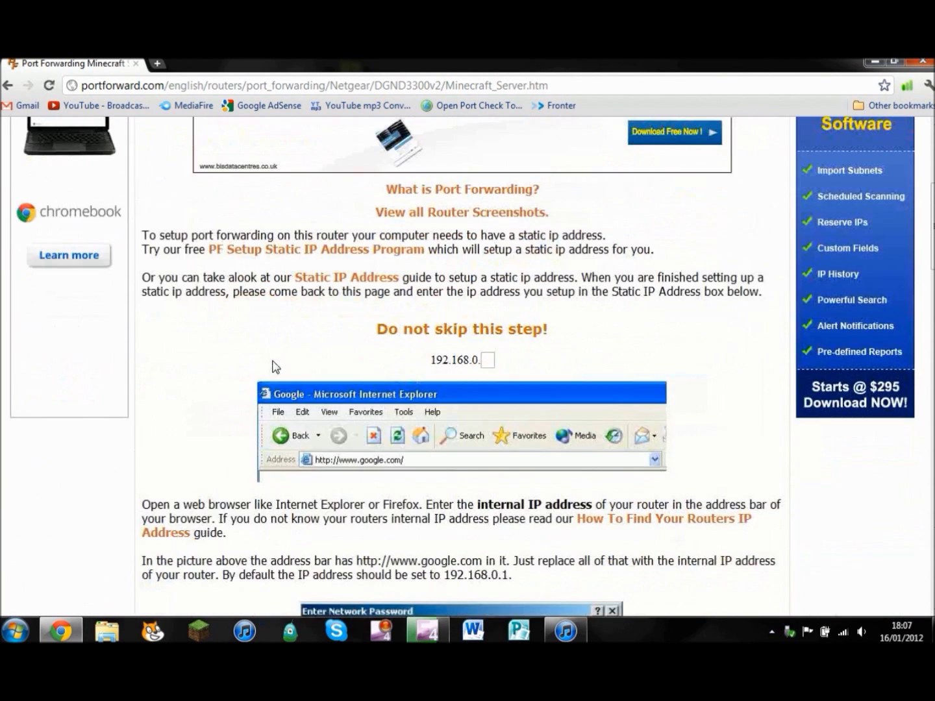
pyautogui.scroll(-5, 273, 366)
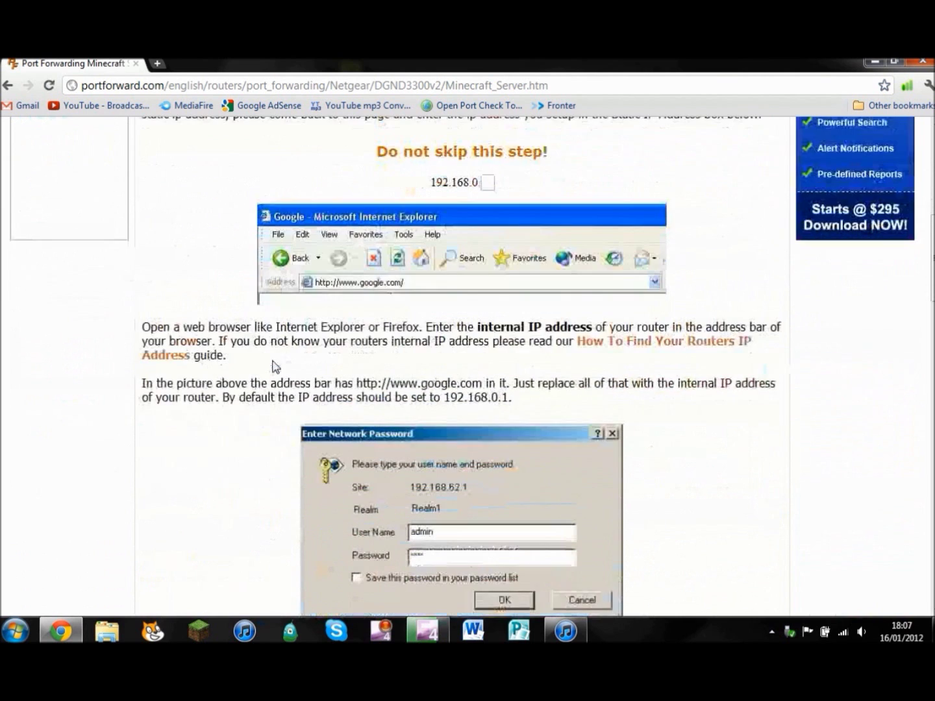
pyautogui.scroll(-1, 272, 366)
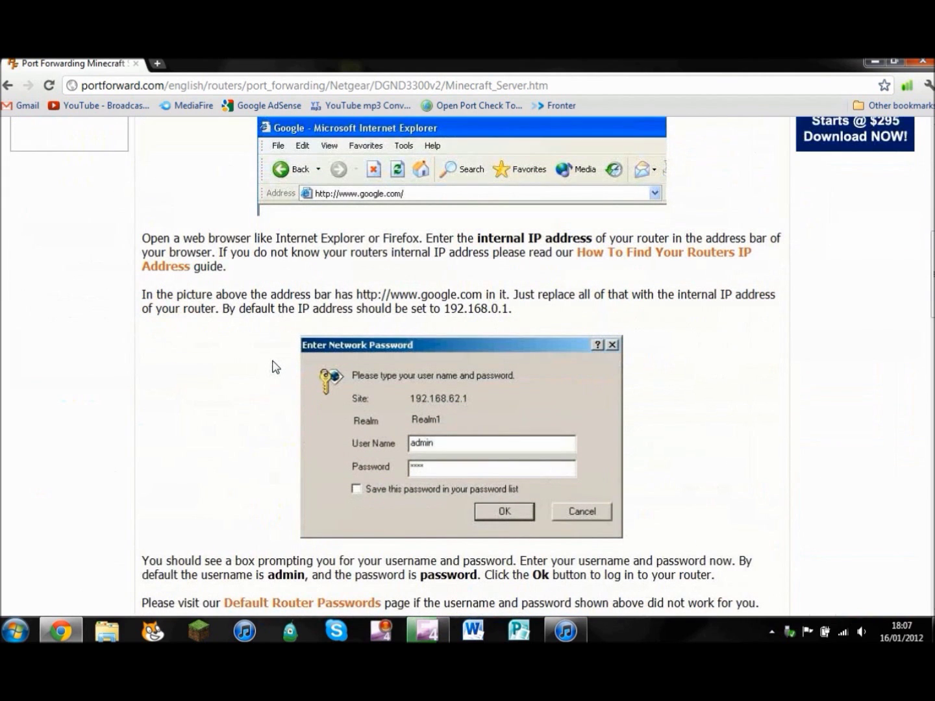
pyautogui.scroll(-4, 272, 367)
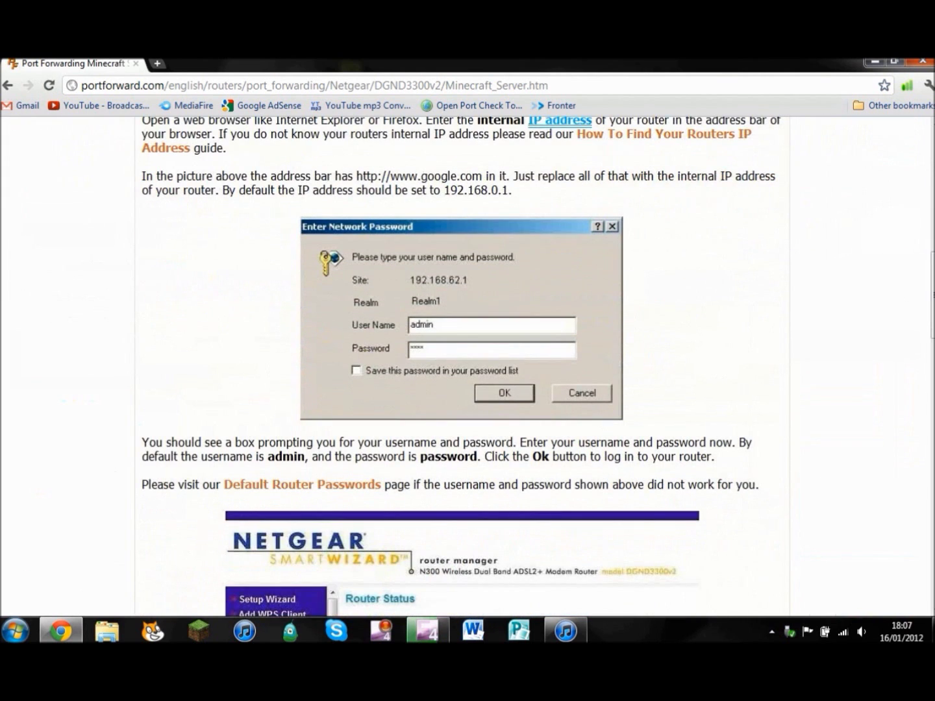
pyautogui.scroll(-20, 468, 366)
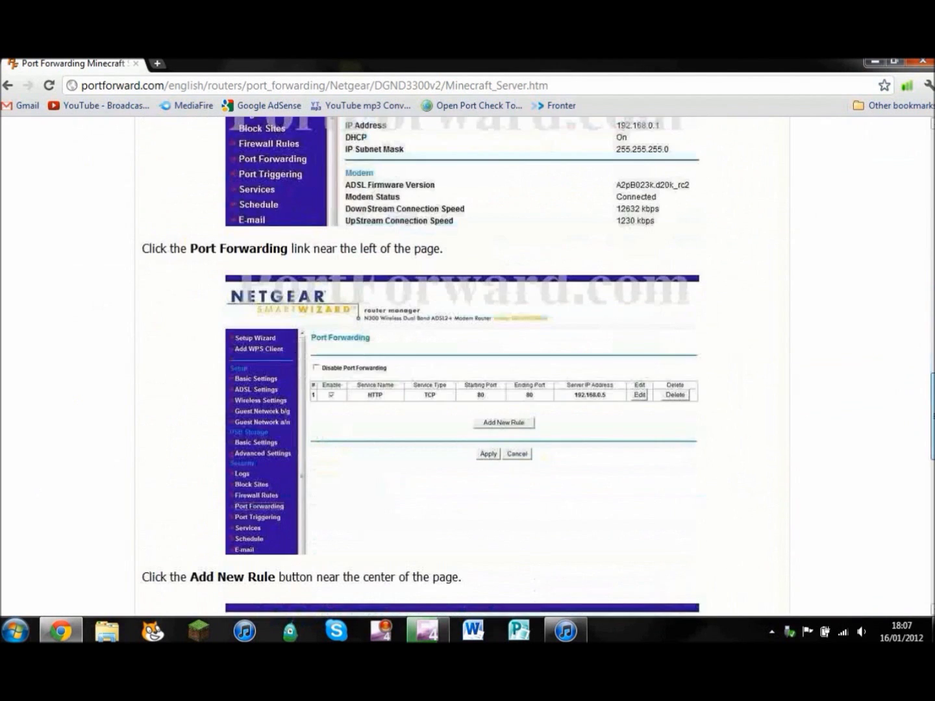
pyautogui.scroll(-8, 422, 367)
pyautogui.scroll(20, 422, 367)
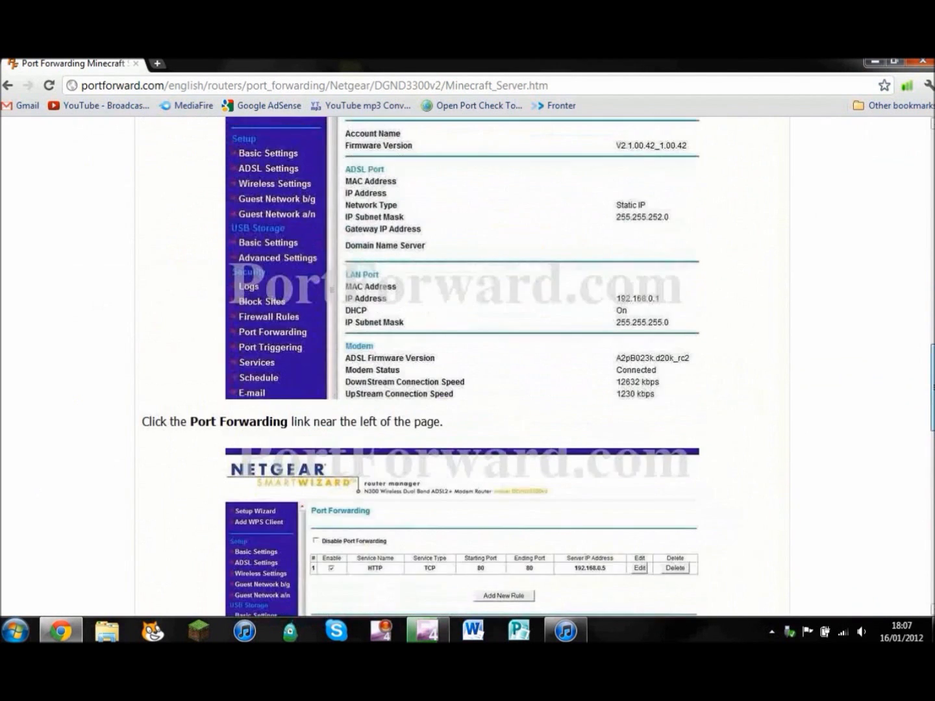
pyautogui.scroll(-17, 422, 367)
pyautogui.scroll(-1, 468, 367)
pyautogui.scroll(20, 467, 367)
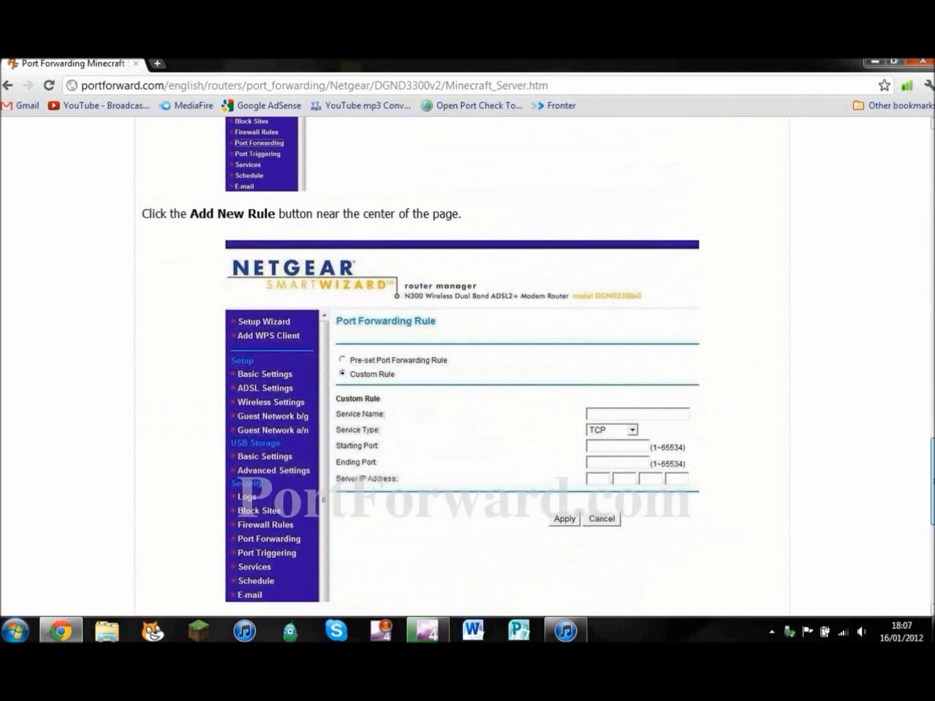
pyautogui.scroll(-15, 468, 367)
pyautogui.scroll(13, 495, 526)
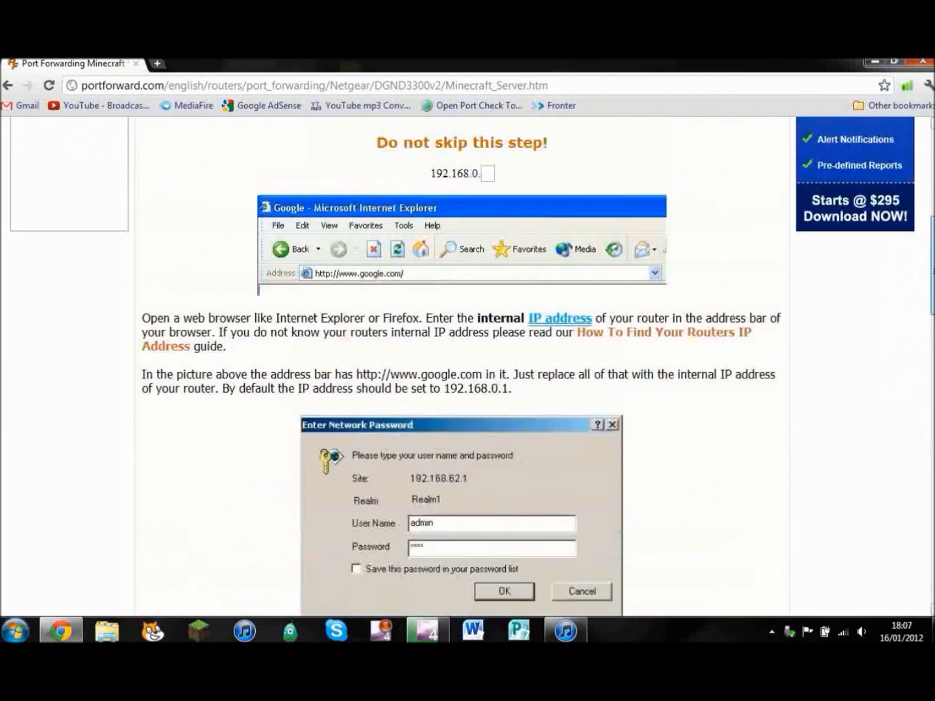
pyautogui.scroll(-3, 495, 526)
pyautogui.scroll(1, 494, 526)
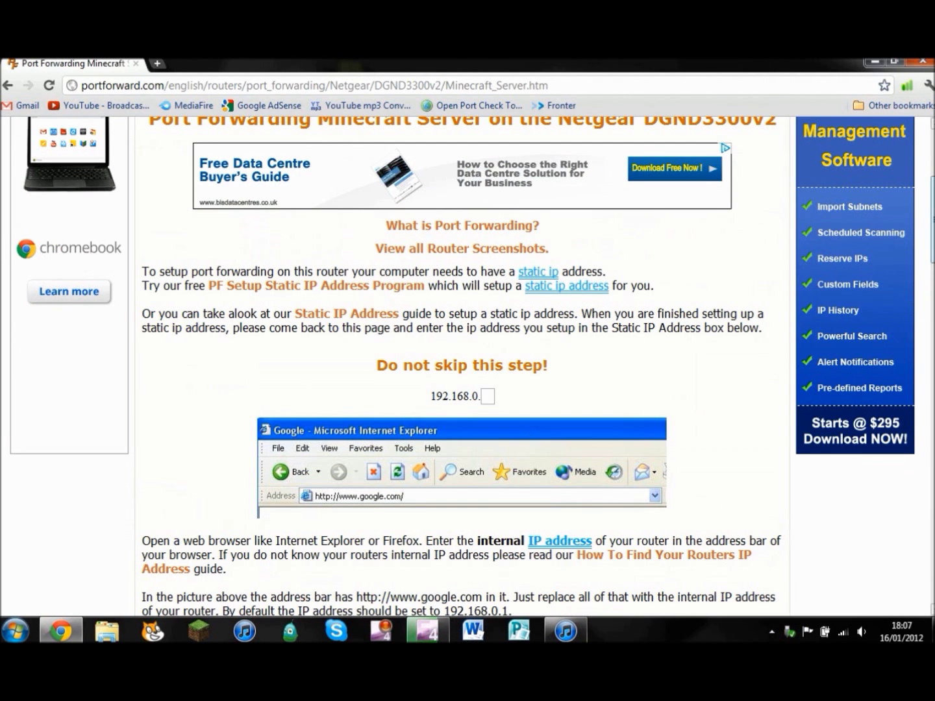
pyautogui.scroll(-3, 925, 287)
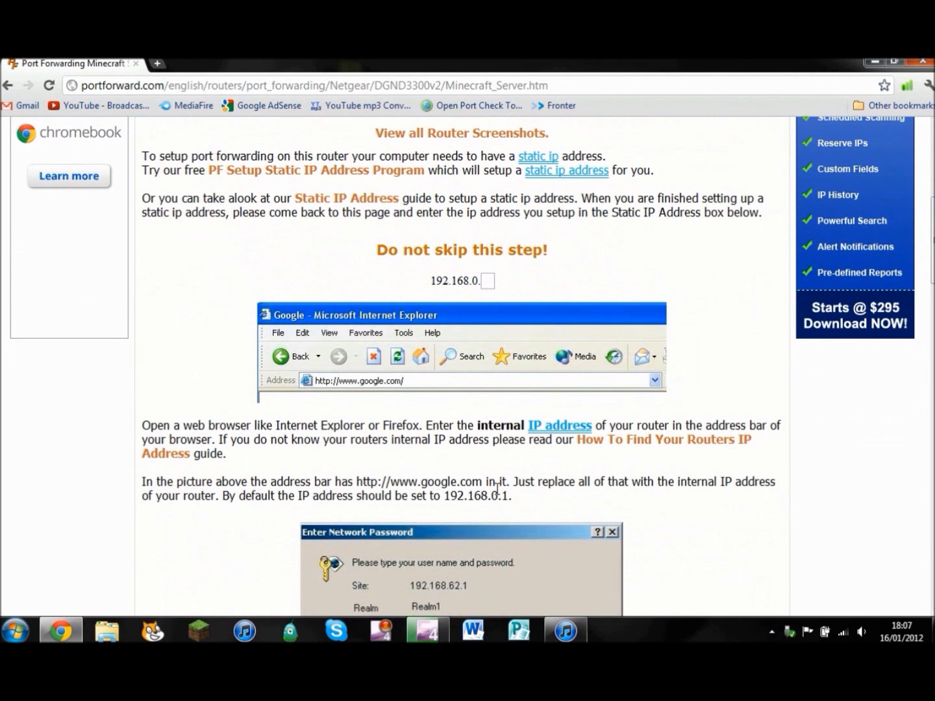
# Go to the router's default IP address given in the guide, 192.168.0.1.
pyautogui.moveTo(448, 496); pyautogui.dragTo(504, 497)
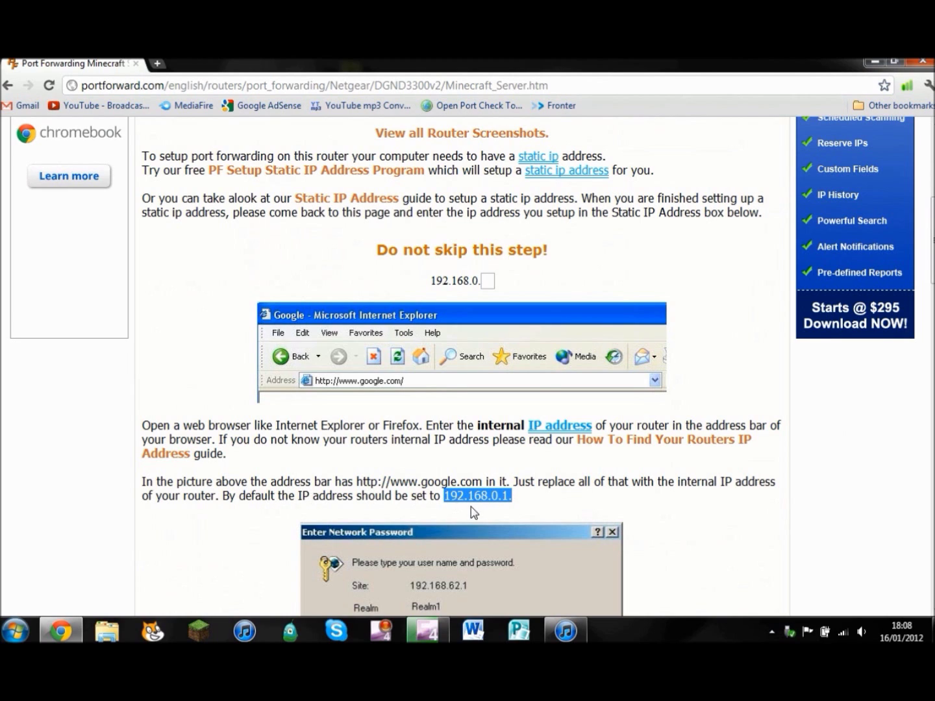
pyautogui.doubleClick(315, 86)
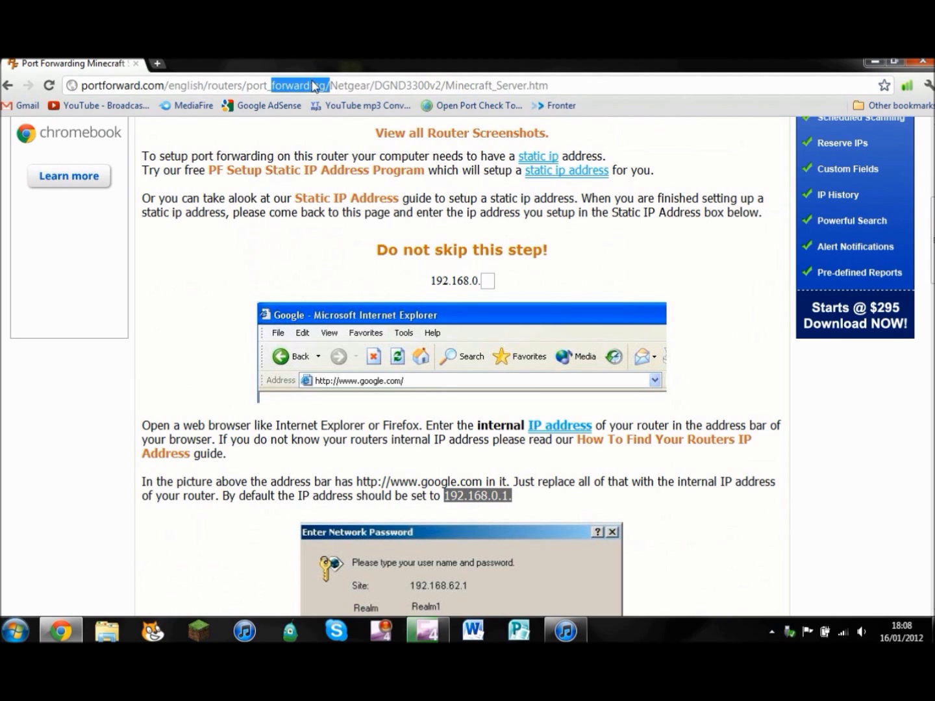
pyautogui.hotkey('ctrl', 'a')
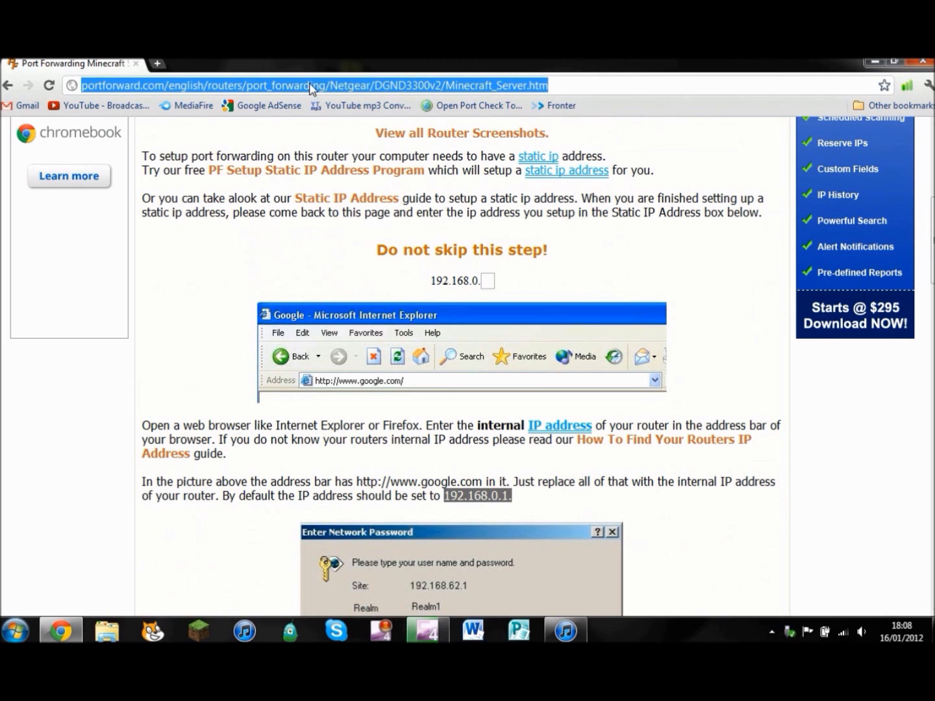
pyautogui.write('192.168.0.1.')
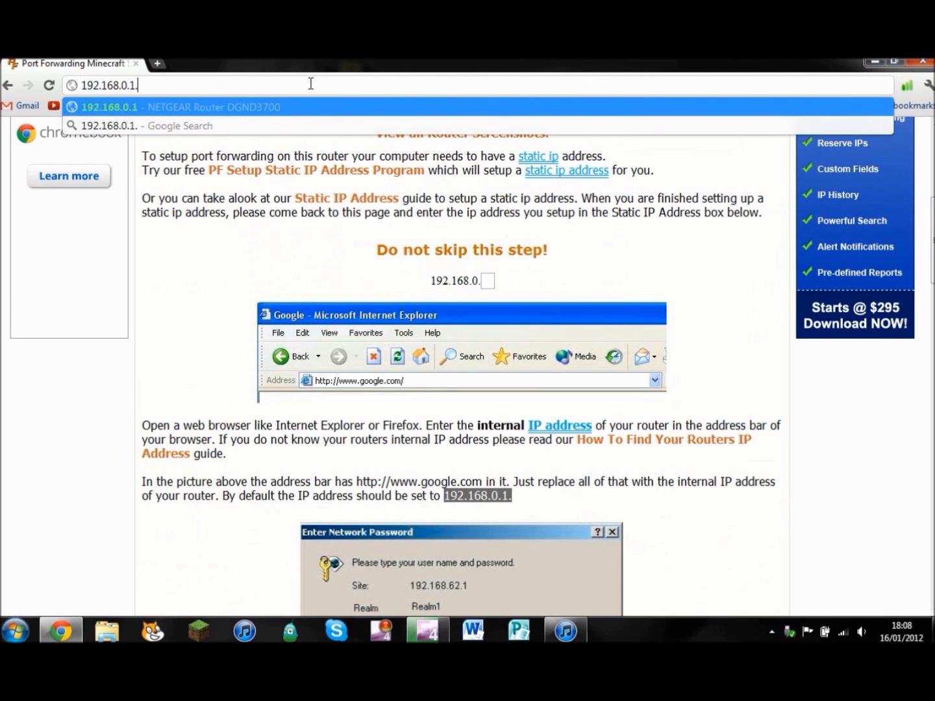
pyautogui.press('Return')
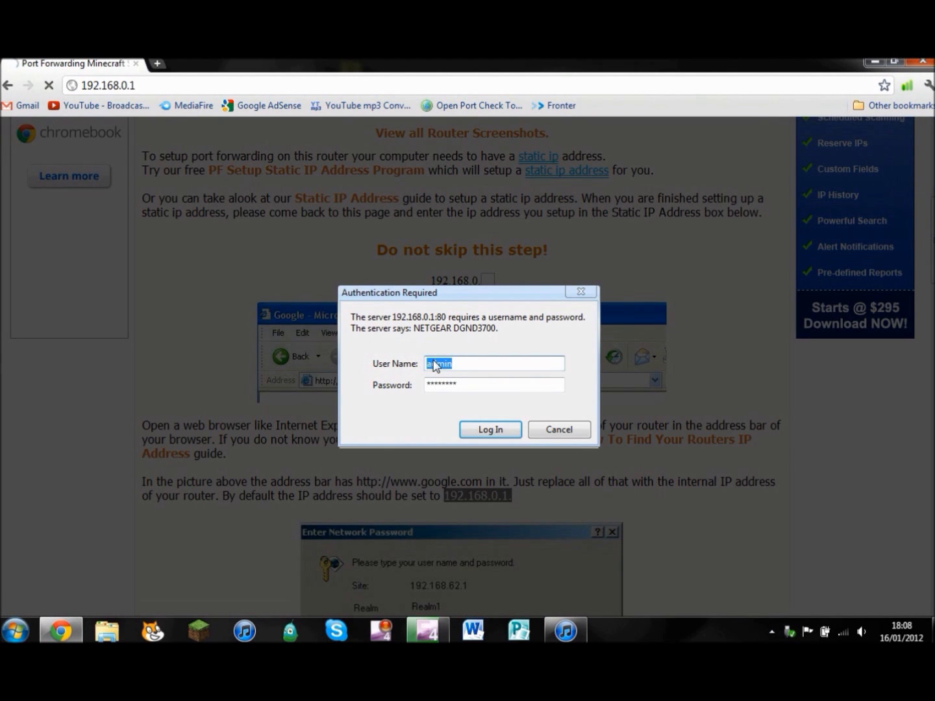
# Log in to the router as admin using the prefilled password in the authentication dialog.
pyautogui.click(462, 380)
pyautogui.moveTo(456, 294); pyautogui.dragTo(449, 231)
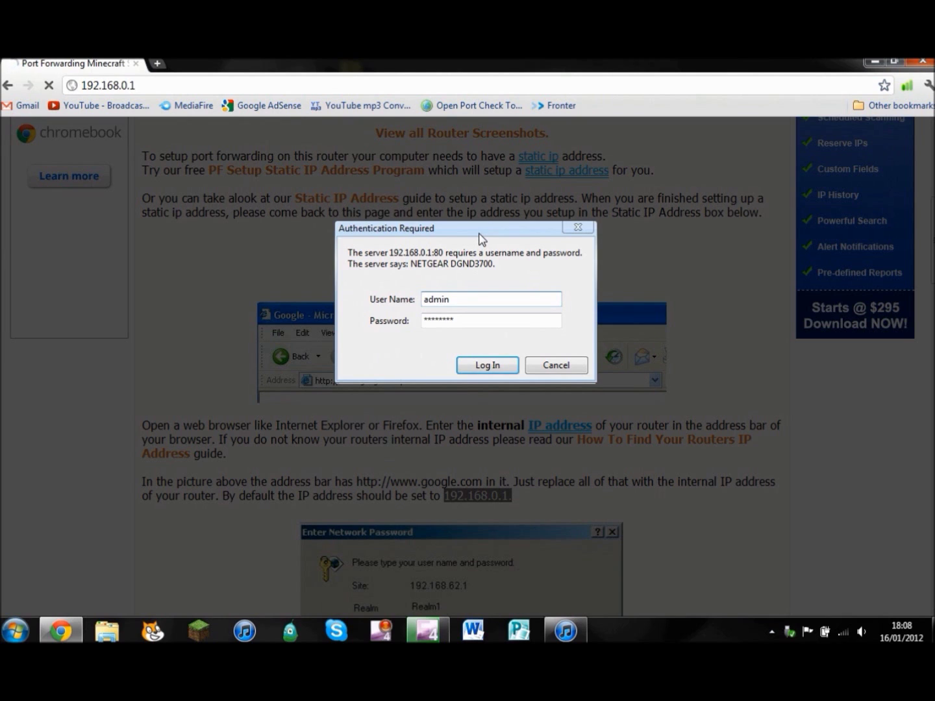
pyautogui.moveTo(480, 234); pyautogui.dragTo(480, 237)
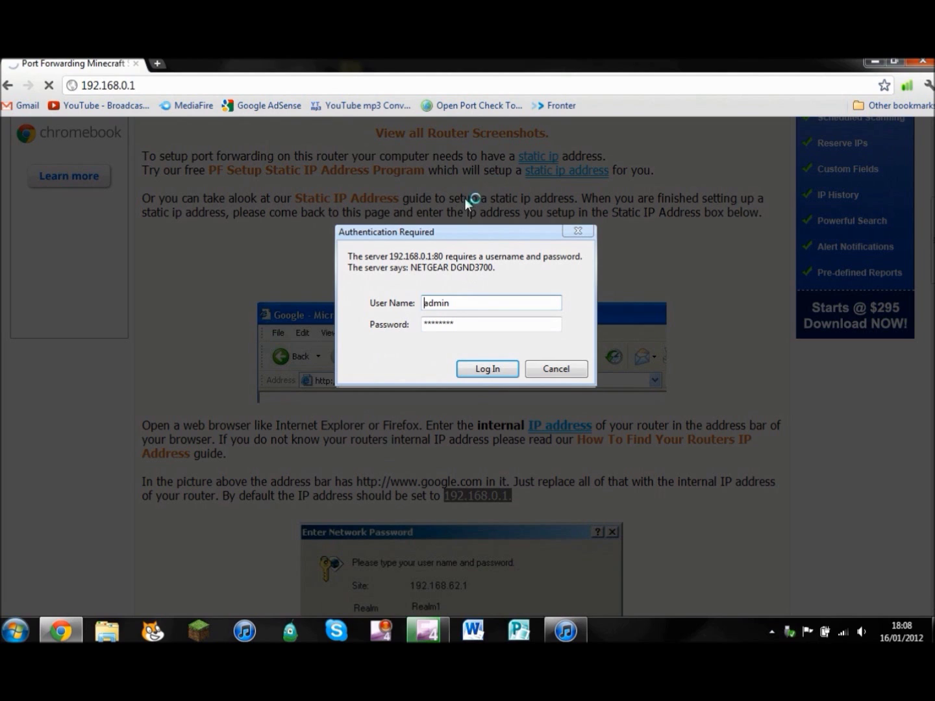
pyautogui.click(471, 325)
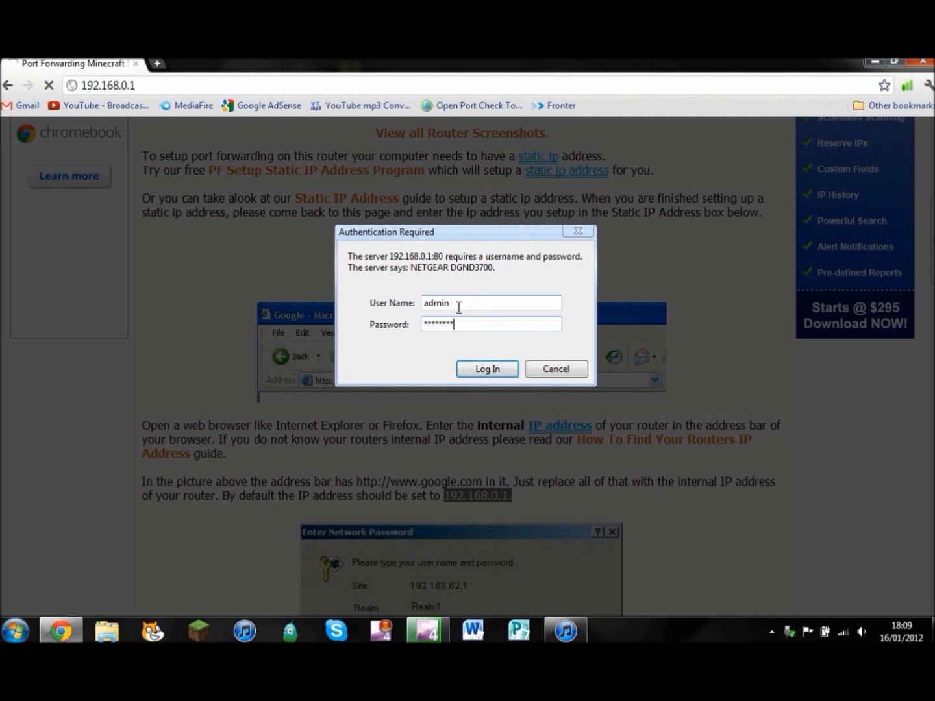
pyautogui.click(481, 369)
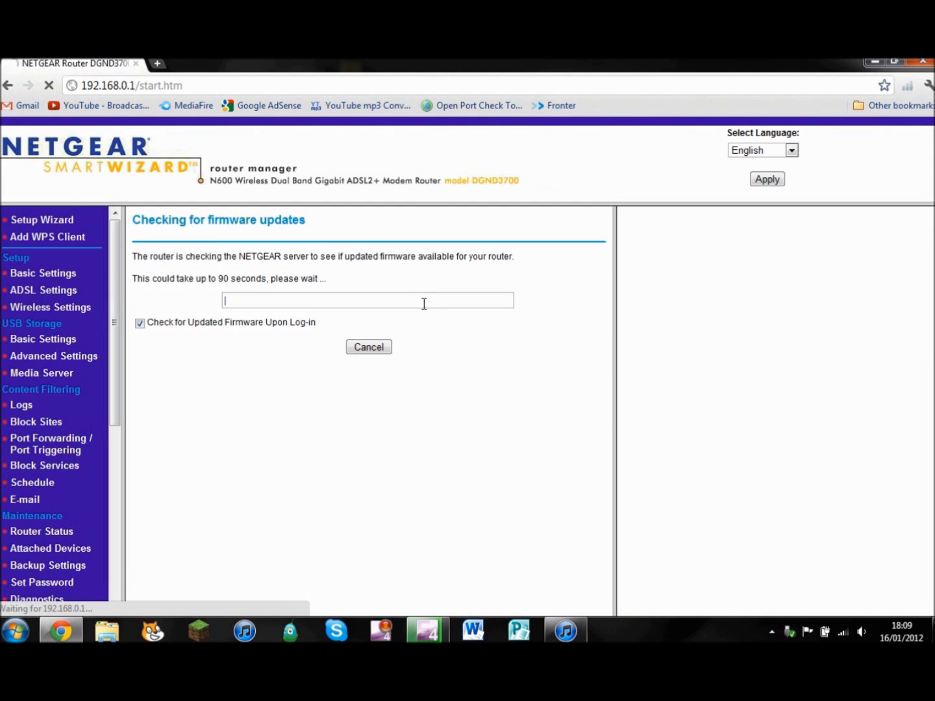
# Open the router's Port Forwarding / Port Triggering page and start adding a custom service.
pyautogui.moveTo(115, 306); pyautogui.dragTo(115, 353)
pyautogui.click(70, 336)
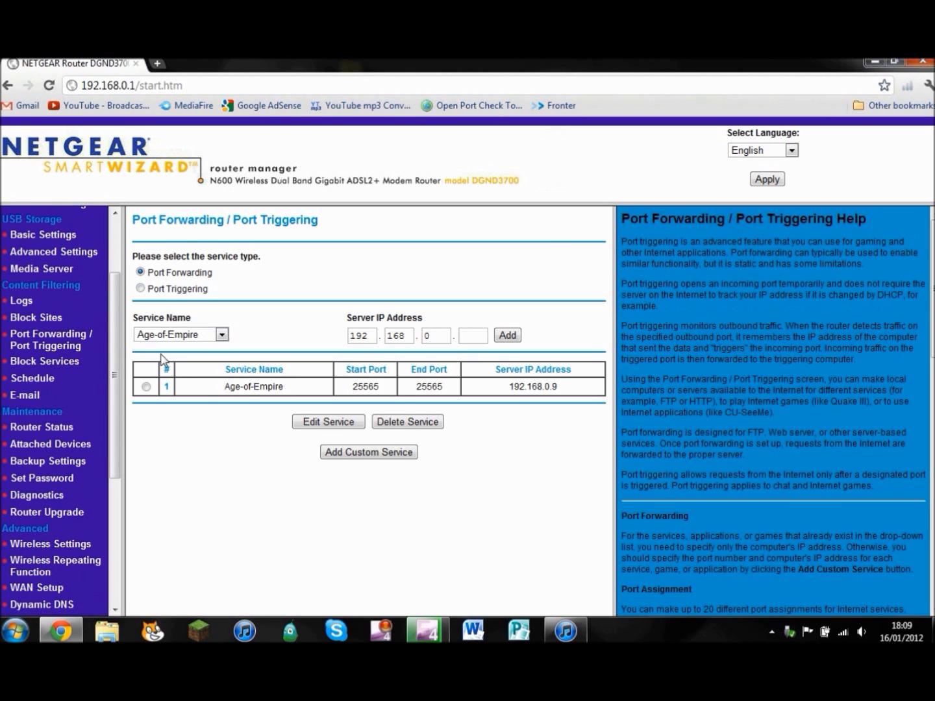
pyautogui.click(369, 454)
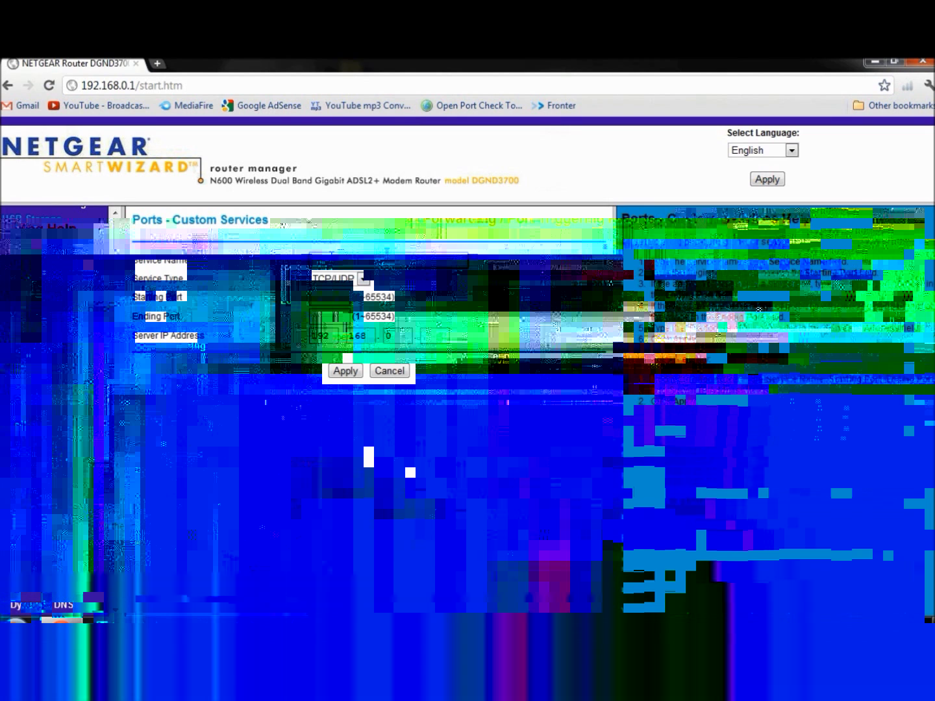
pyautogui.click(330, 259)
pyautogui.write('M')
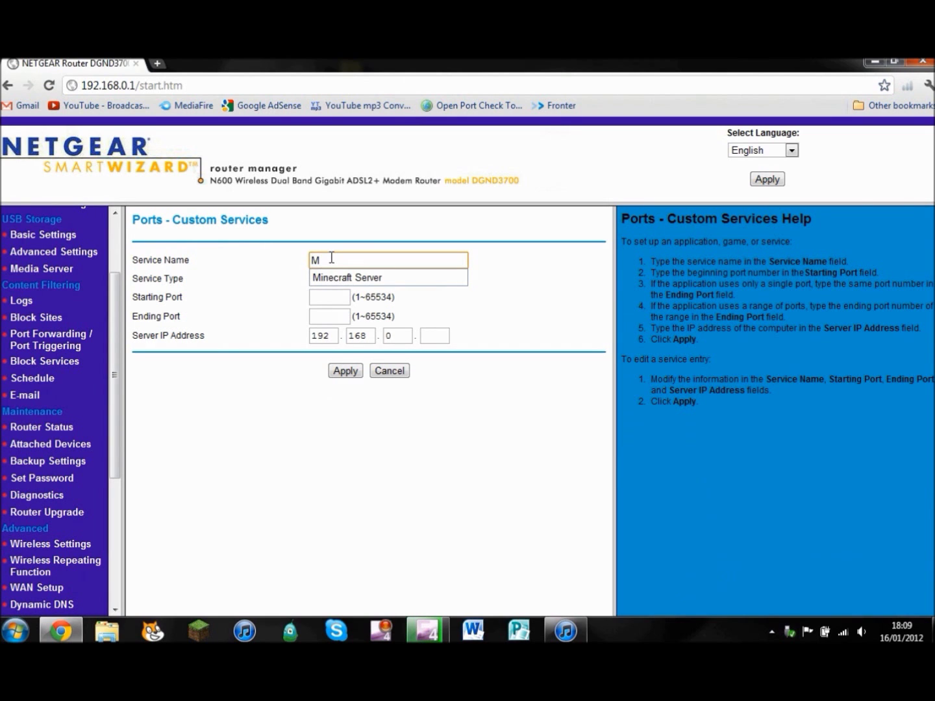
pyautogui.write('i')
pyautogui.press('Down')
pyautogui.press('Return')
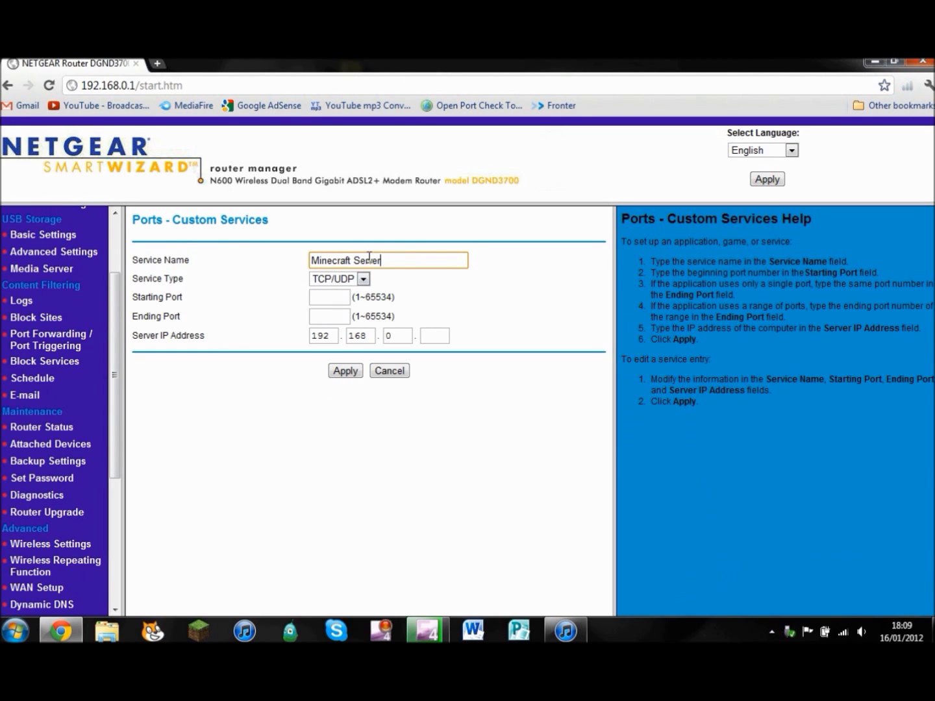
pyautogui.hotkey('ctrl', 'a')
pyautogui.press('BackSpace')
pyautogui.click(268, 259)
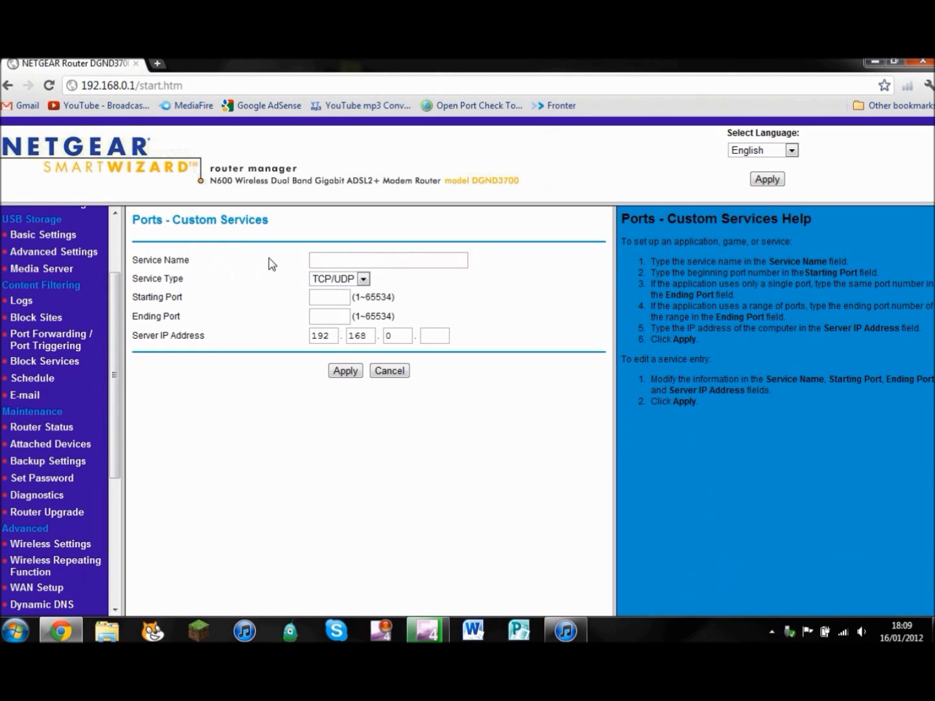
# Name the custom service "Minecraft Server" and leave its service type as TCP/UDP.
pyautogui.click(325, 258)
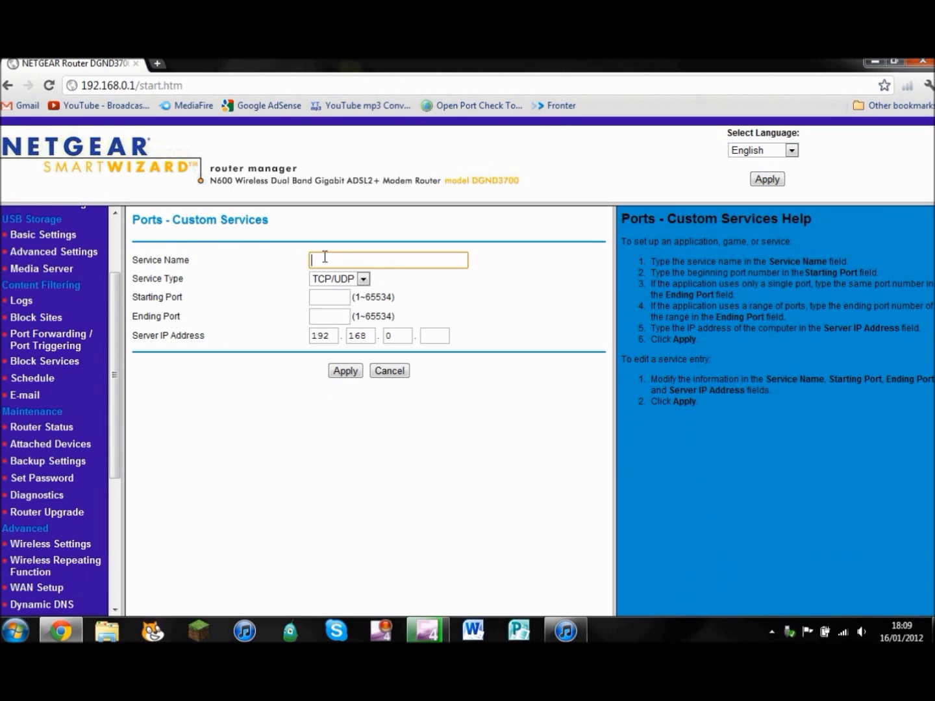
pyautogui.write('Minecraft')
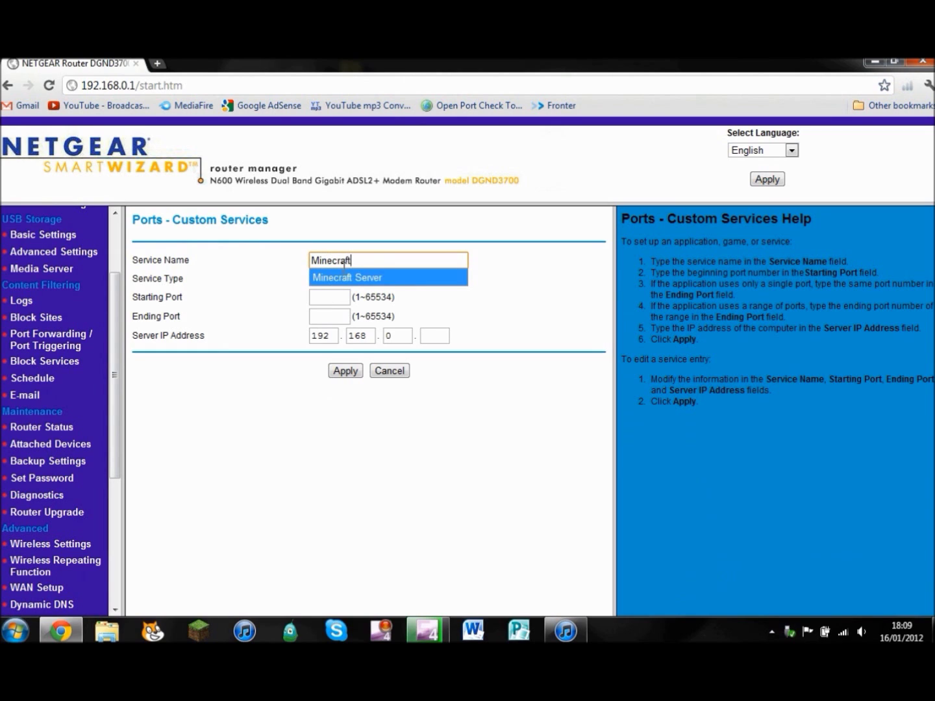
pyautogui.click(343, 278)
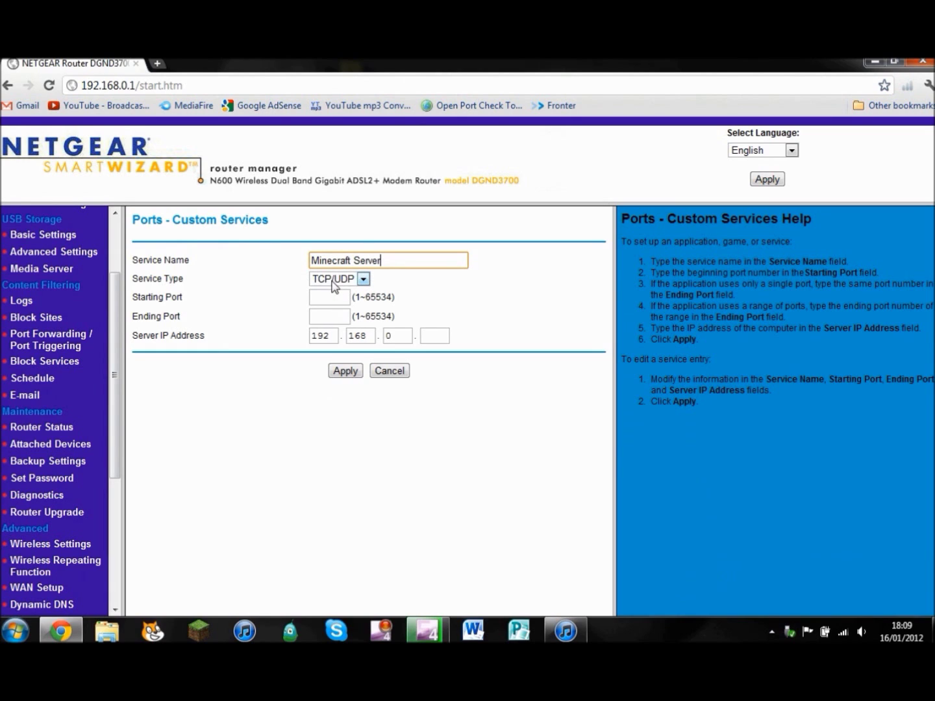
pyautogui.click(334, 284)
pyautogui.click(332, 294)
# Set the service's starting and ending ports to 25565 and go to the last part of the server IP address.
pyautogui.click(332, 296)
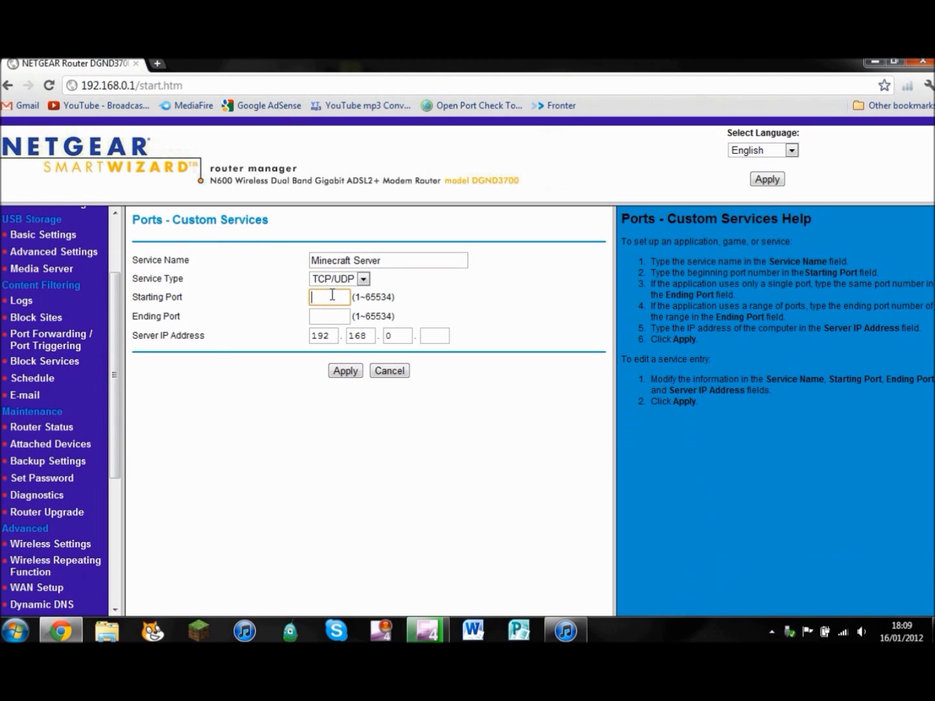
pyautogui.write('2556')
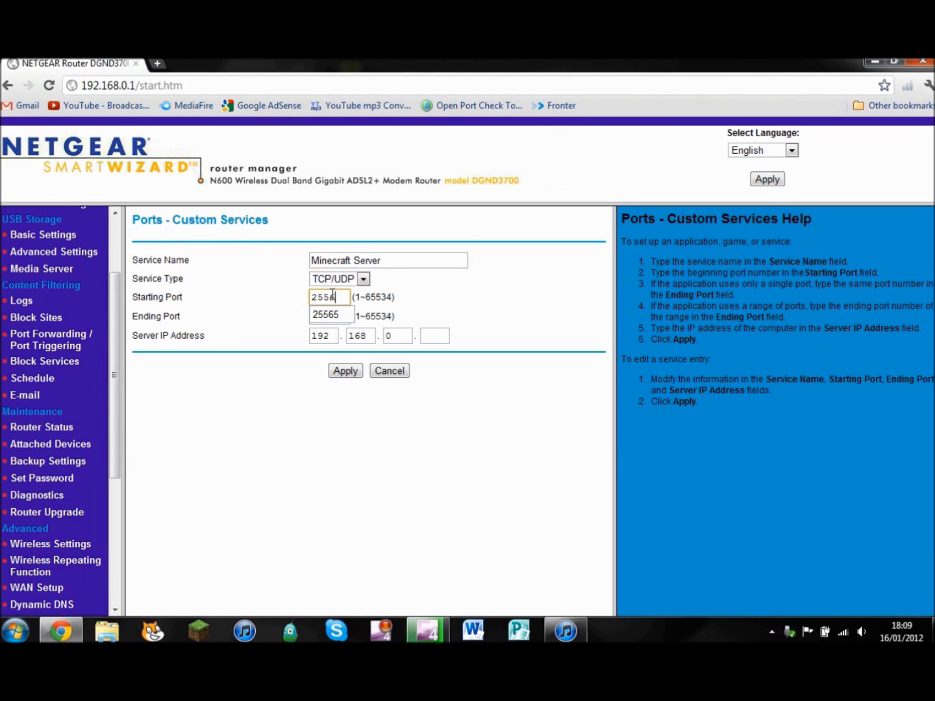
pyautogui.write('5')
pyautogui.click(335, 316)
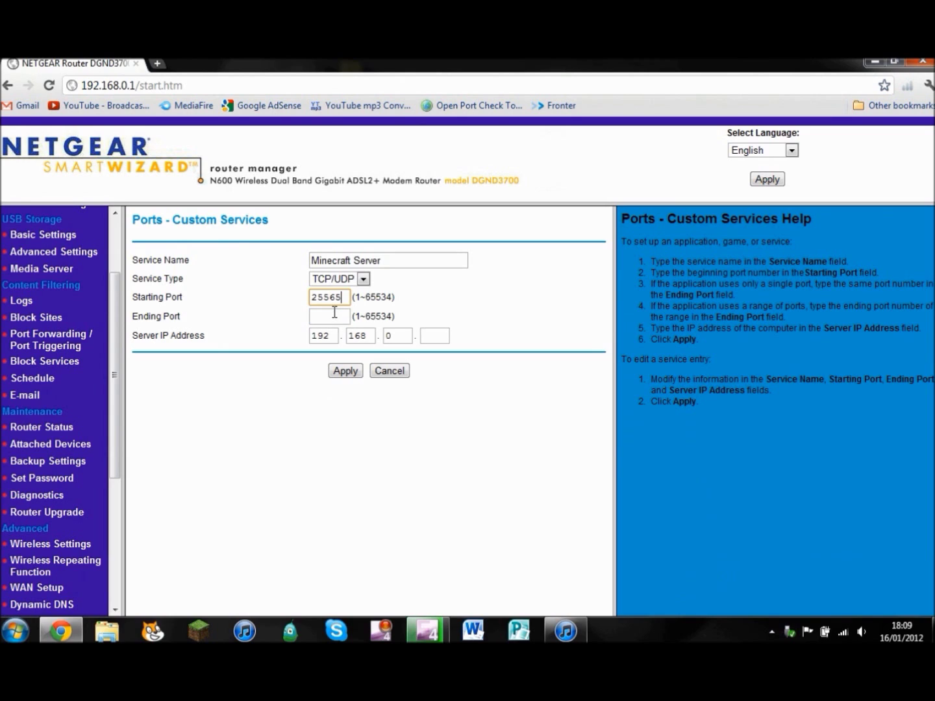
pyautogui.click(335, 314)
pyautogui.write('25565')
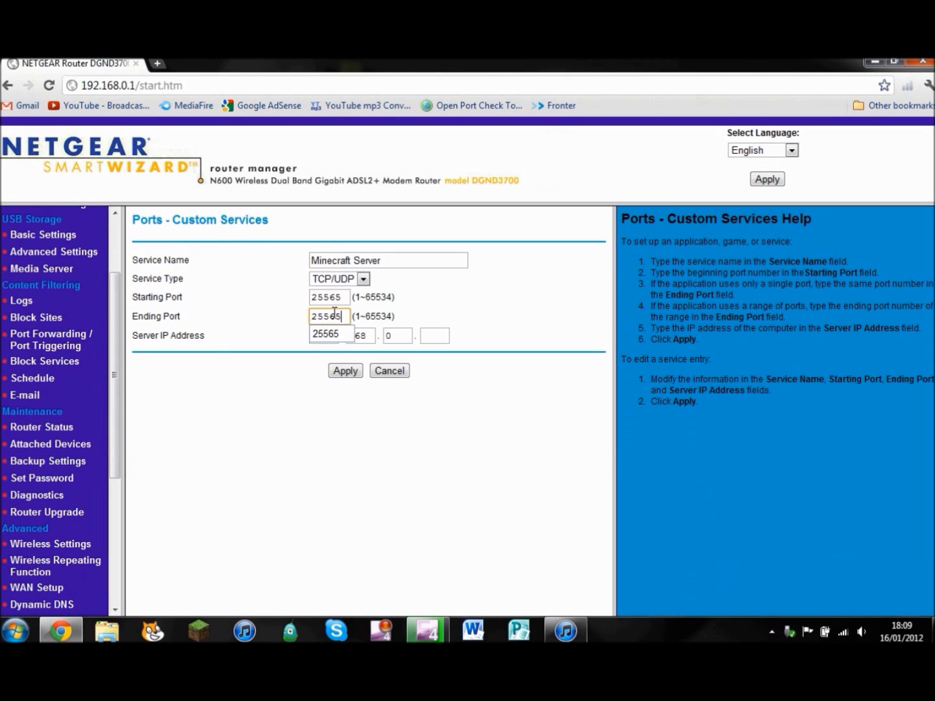
pyautogui.click(333, 330)
pyautogui.press('Tab')
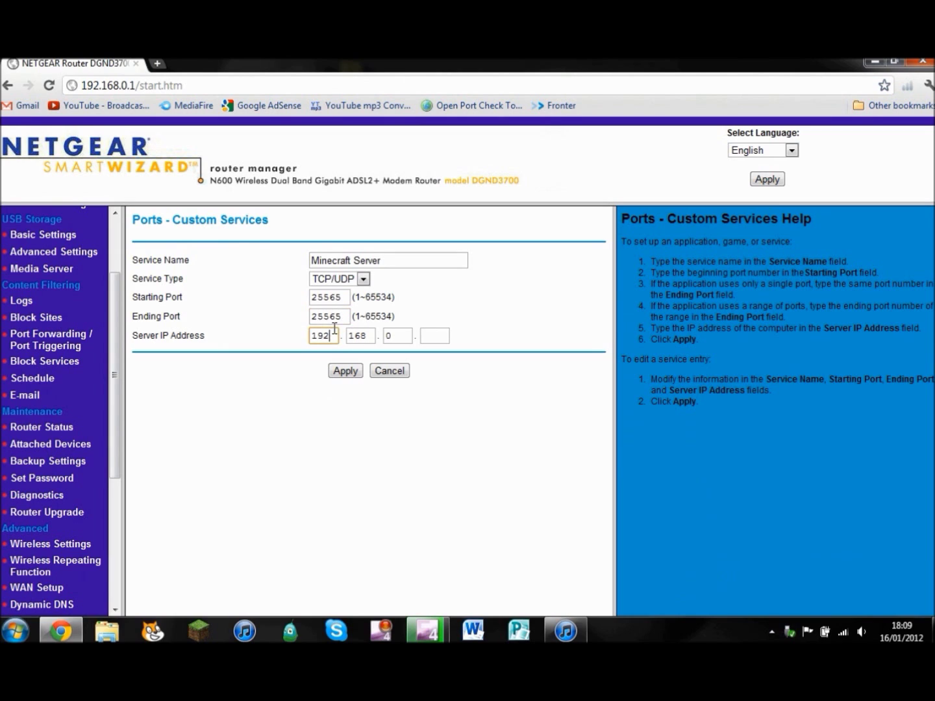
pyautogui.press('Tab')
pyautogui.press('Tab')
pyautogui.click(429, 338)
# Open the Command Prompt with cmd and run ipconfig to look up this computer's IPv4 address.
pyautogui.click(16, 630)
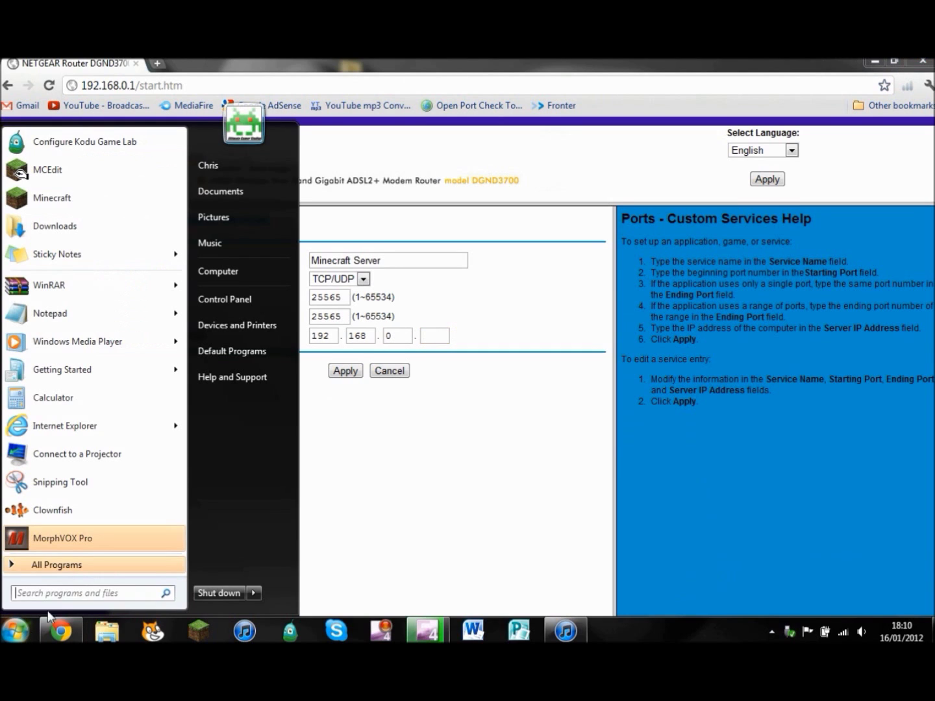
pyautogui.click(54, 588)
pyautogui.write('cmd')
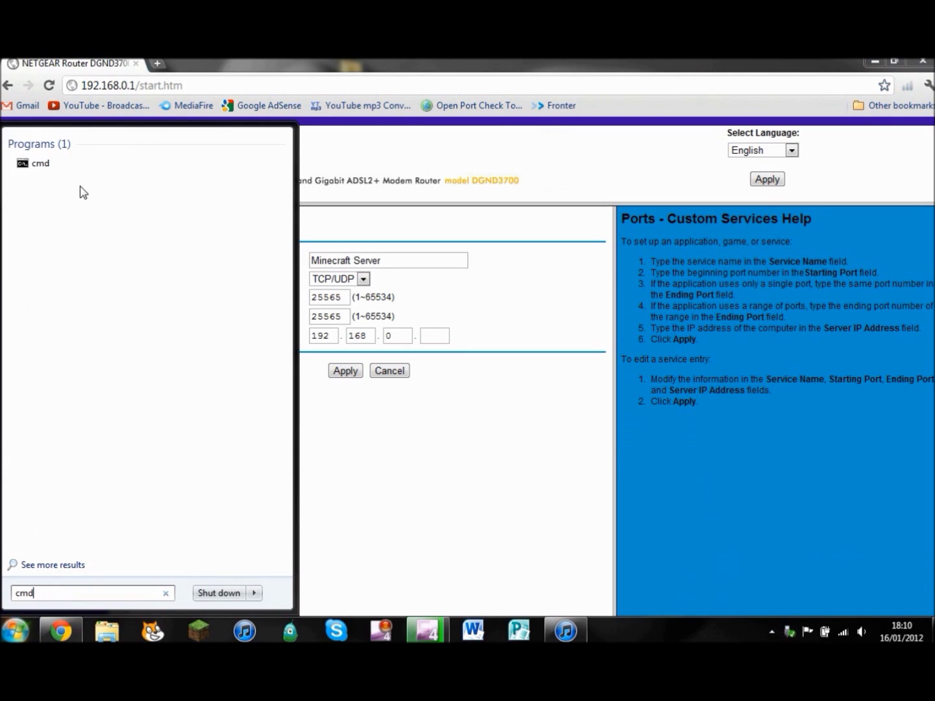
pyautogui.click(57, 168)
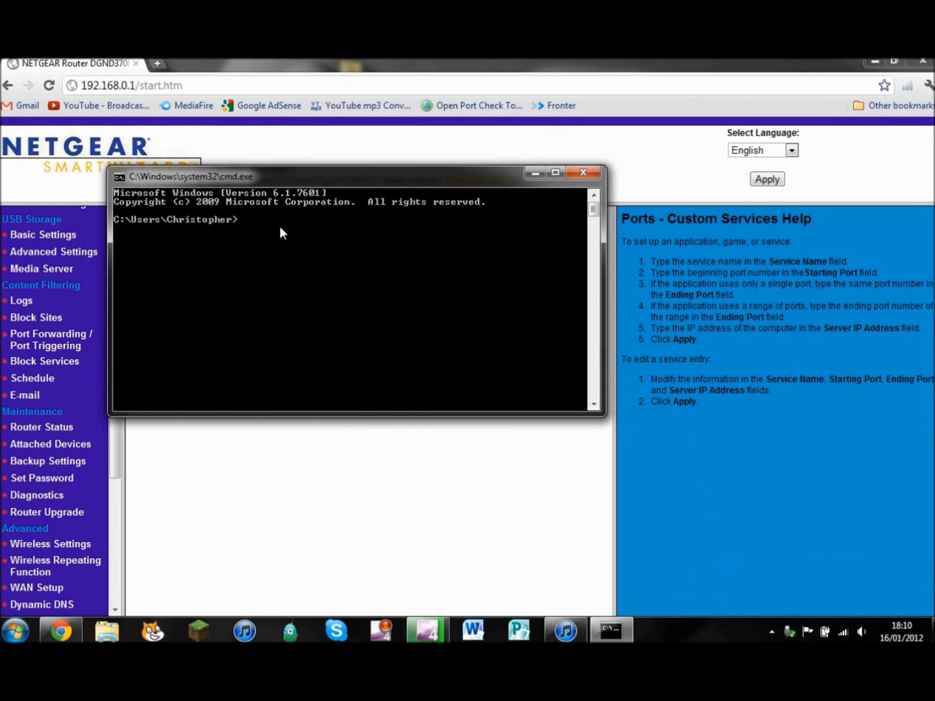
pyautogui.write('ipconfig')
pyautogui.press('Return')
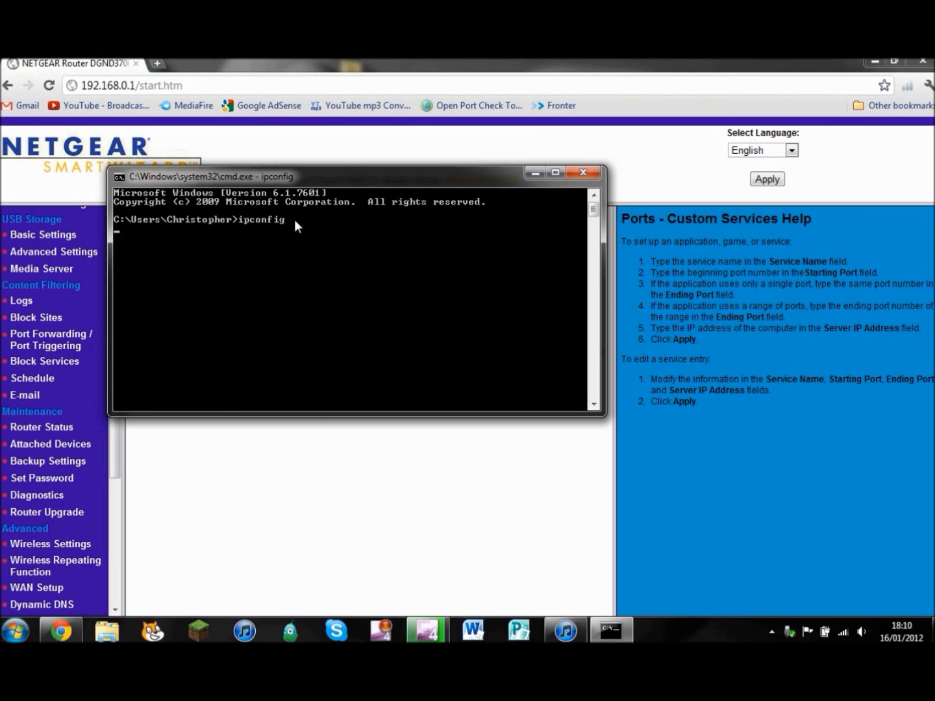
pyautogui.moveTo(593, 227); pyautogui.dragTo(593, 206)
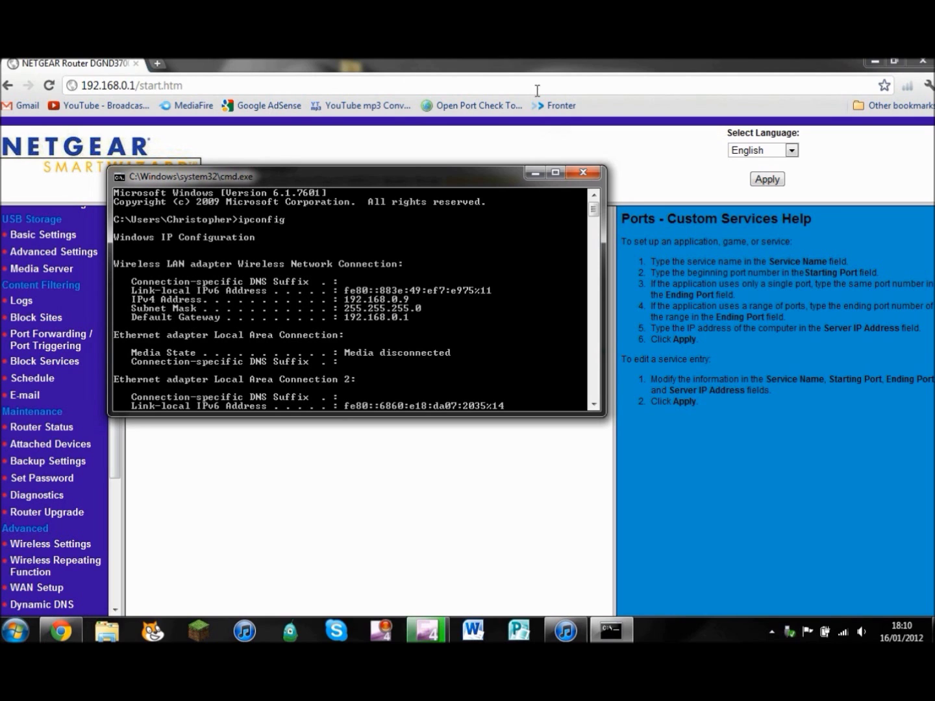
# Try to complete the server IP address with 9, checking it against the ipconfig output, and apply the custom service.
pyautogui.click(580, 62)
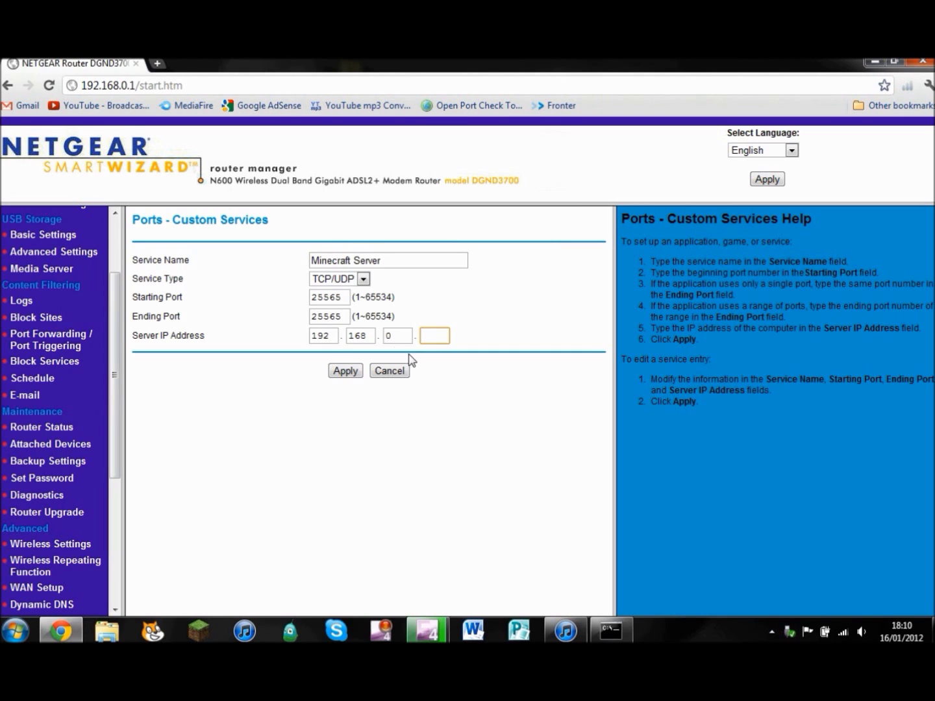
pyautogui.click(399, 337)
pyautogui.click(612, 630)
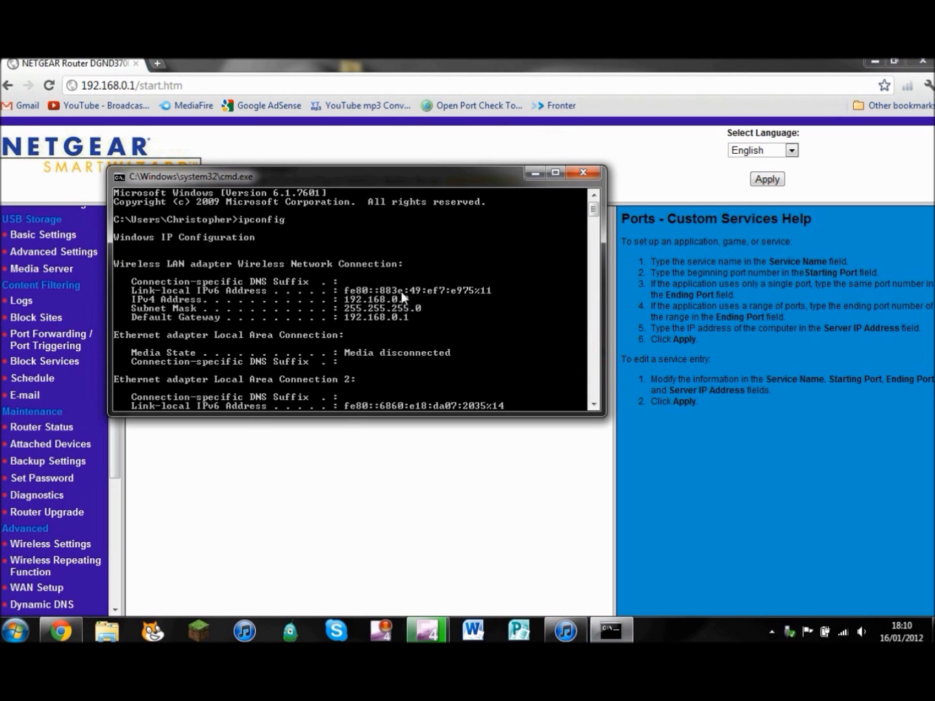
pyautogui.click(454, 155)
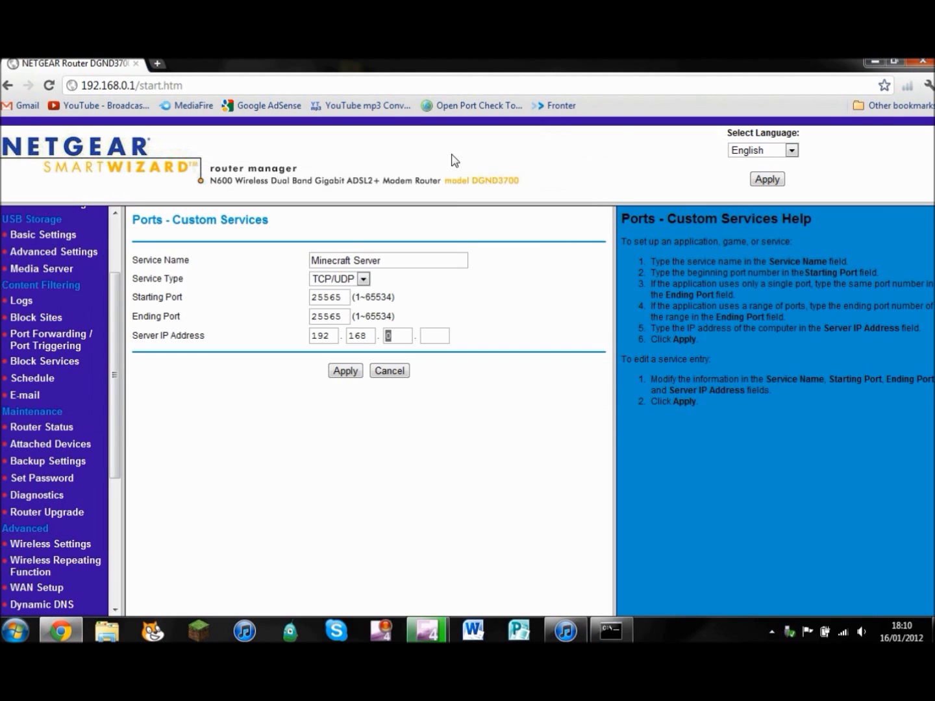
pyautogui.click(432, 334)
pyautogui.write('9')
pyautogui.click(354, 371)
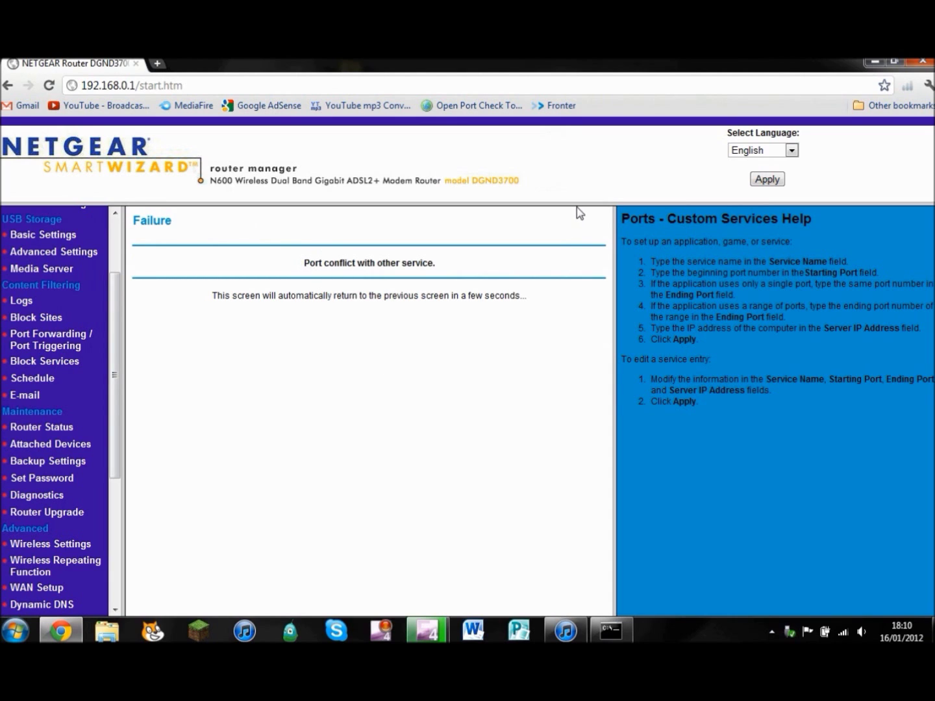
# Check the existing entries on the router's Port Forwarding / Port Triggering page and close the browser and Command Prompt.
pyautogui.click(40, 344)
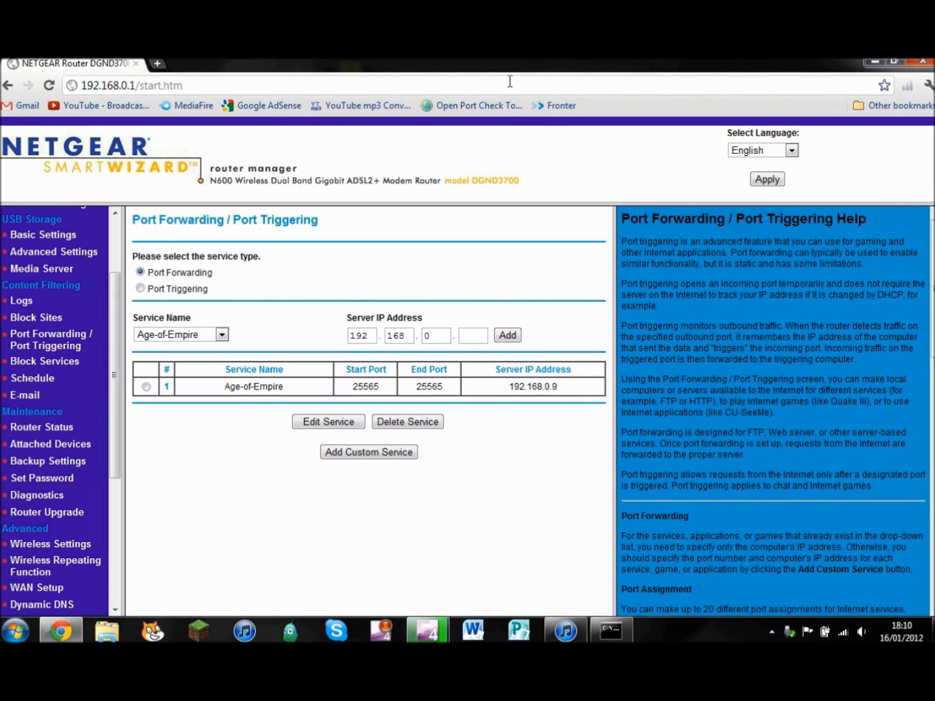
pyautogui.moveTo(185, 85); pyautogui.dragTo(85, 86)
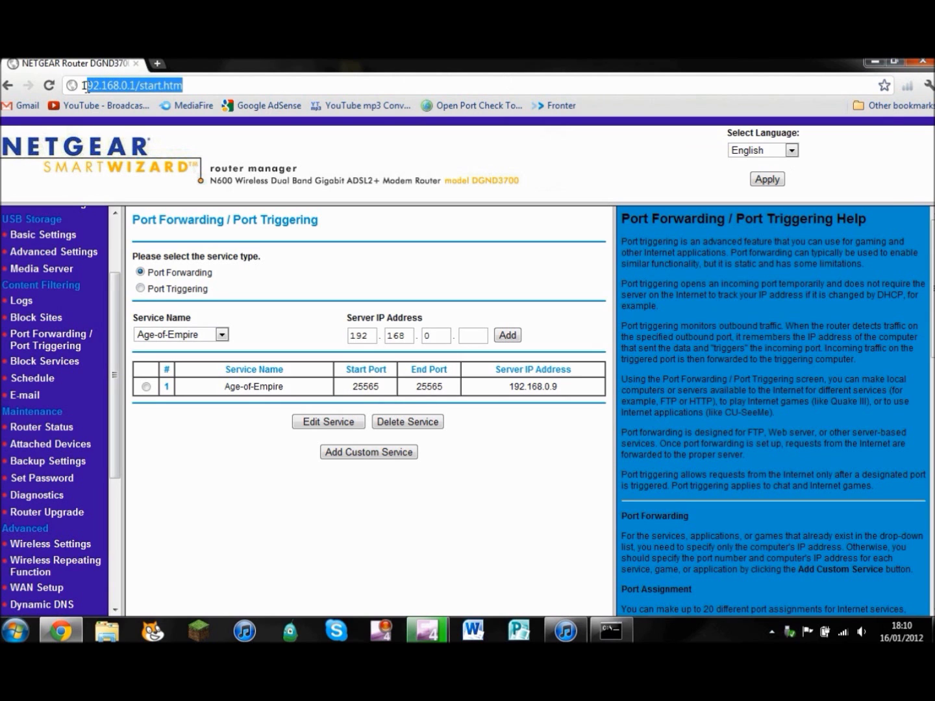
pyautogui.press('BackSpace')
pyautogui.press('BackSpace')
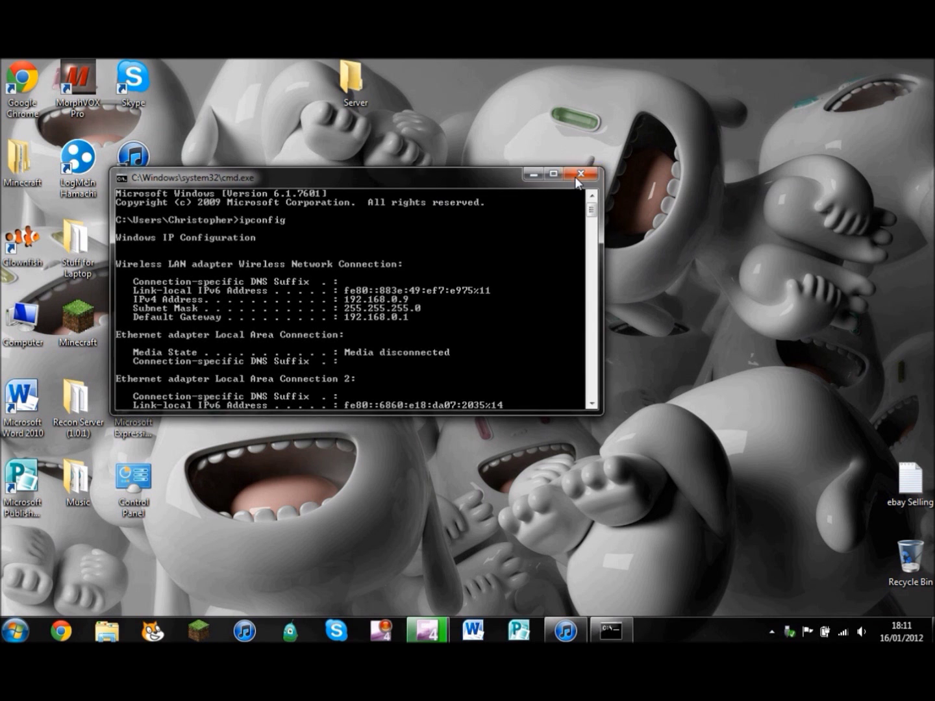
pyautogui.click(575, 174)
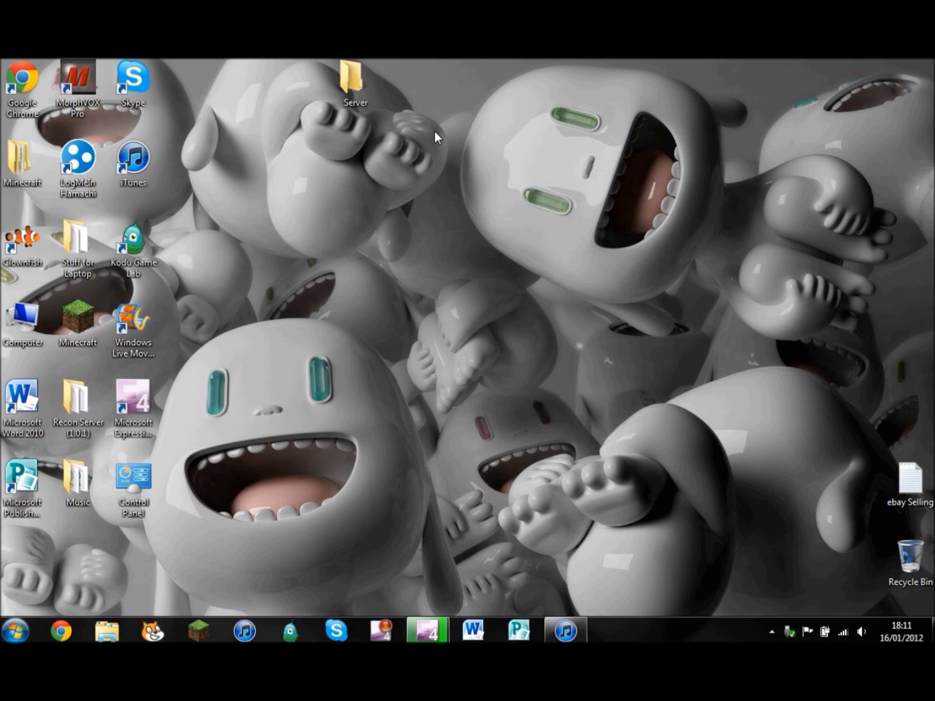
# Open the Server folder on the desktop and run minecraft_server (1) to generate the server files.
pyautogui.doubleClick(367, 88)
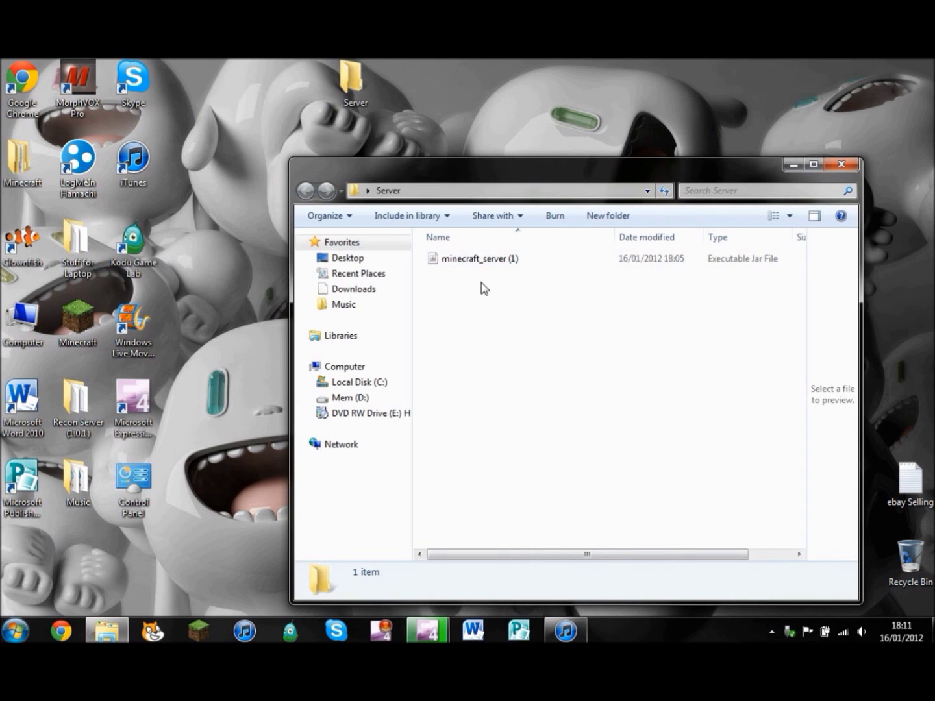
pyautogui.click(476, 261)
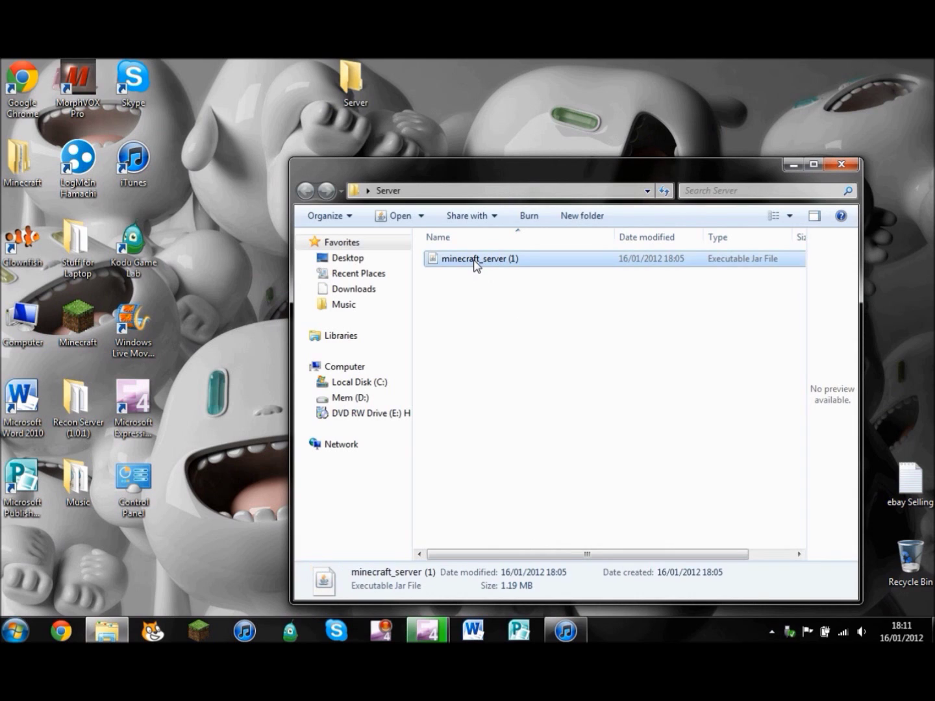
pyautogui.click(477, 260)
pyautogui.press('Return')
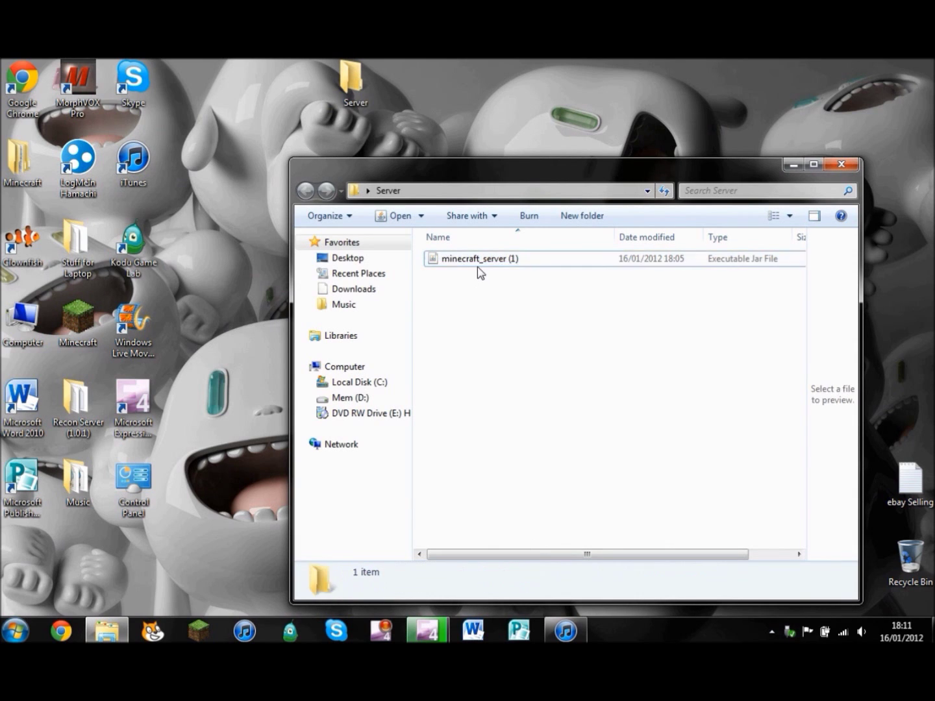
pyautogui.doubleClick(477, 260)
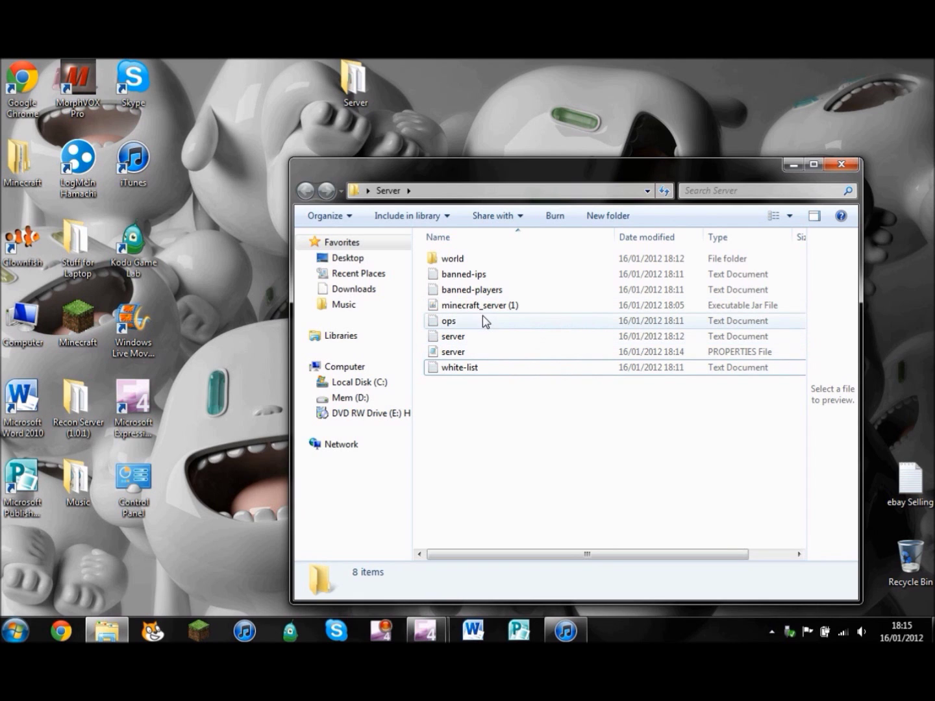
# Open the server PROPERTIES file in Notepad, review its settings and close it.
pyautogui.click(477, 351)
pyautogui.click(476, 376)
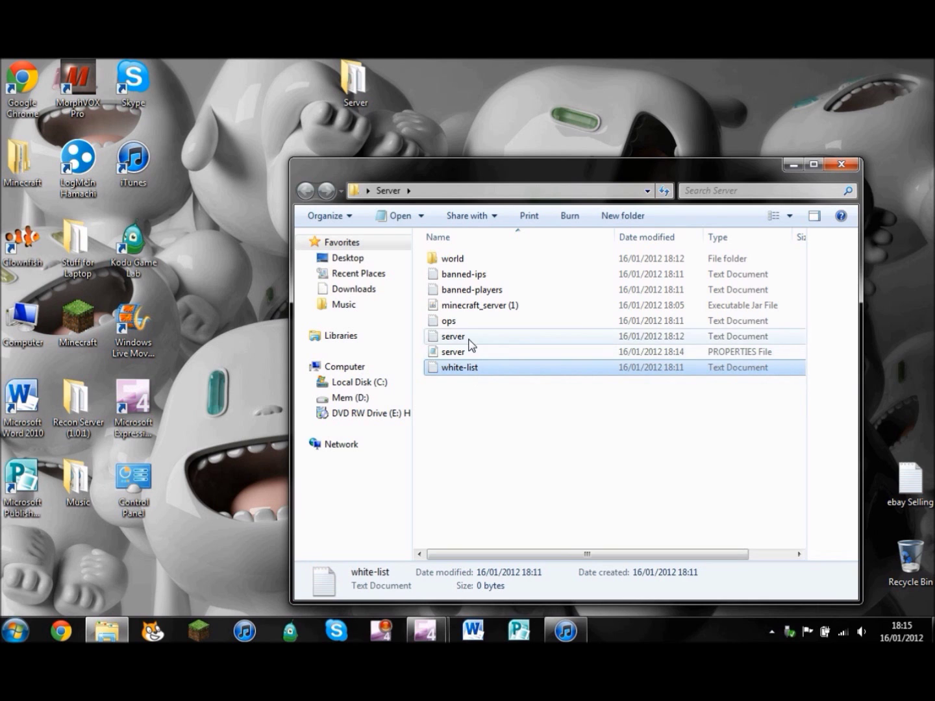
pyautogui.doubleClick(470, 351)
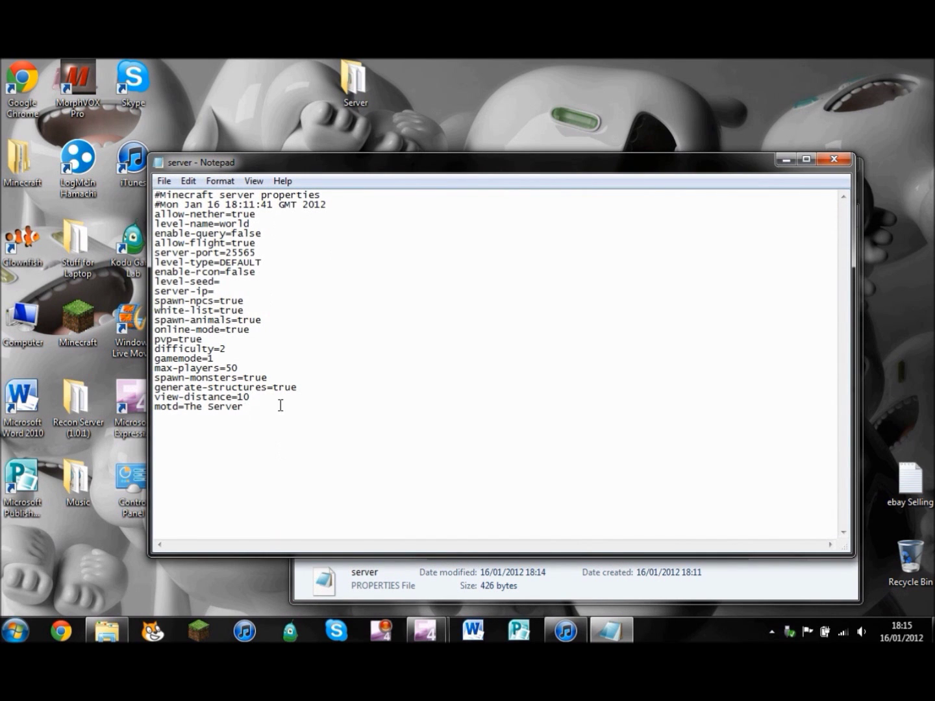
pyautogui.click(824, 159)
# Edit the white-list text file in Notepad and close it with the changes saved.
pyautogui.doubleClick(462, 369)
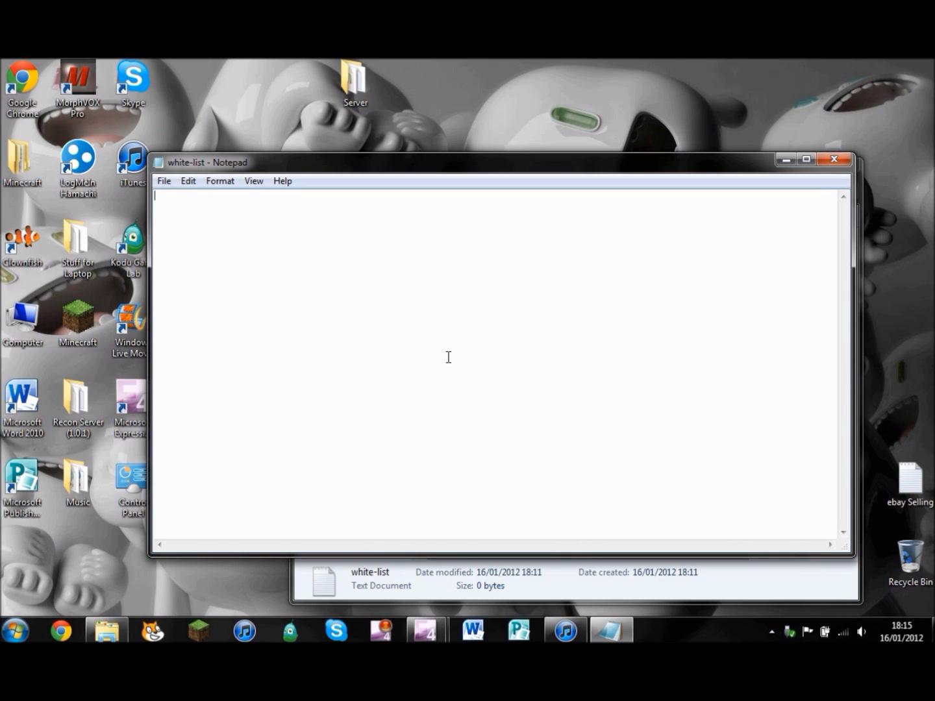
pyautogui.click(847, 158)
pyautogui.click(496, 351)
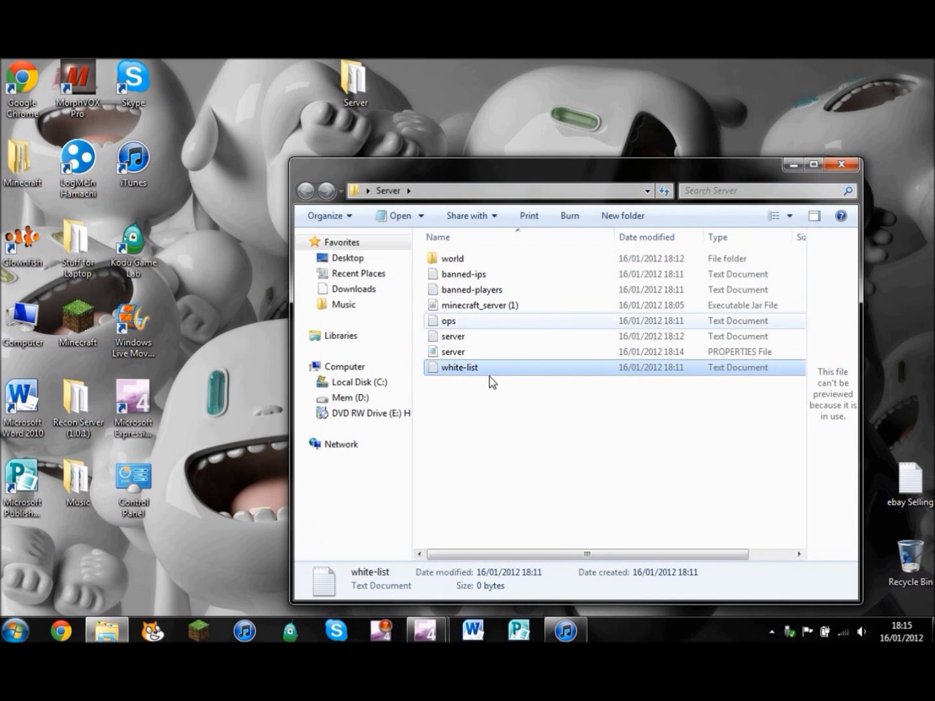
# Add the operator's player username to the ops text file and save the changes on closing.
pyautogui.click(447, 323)
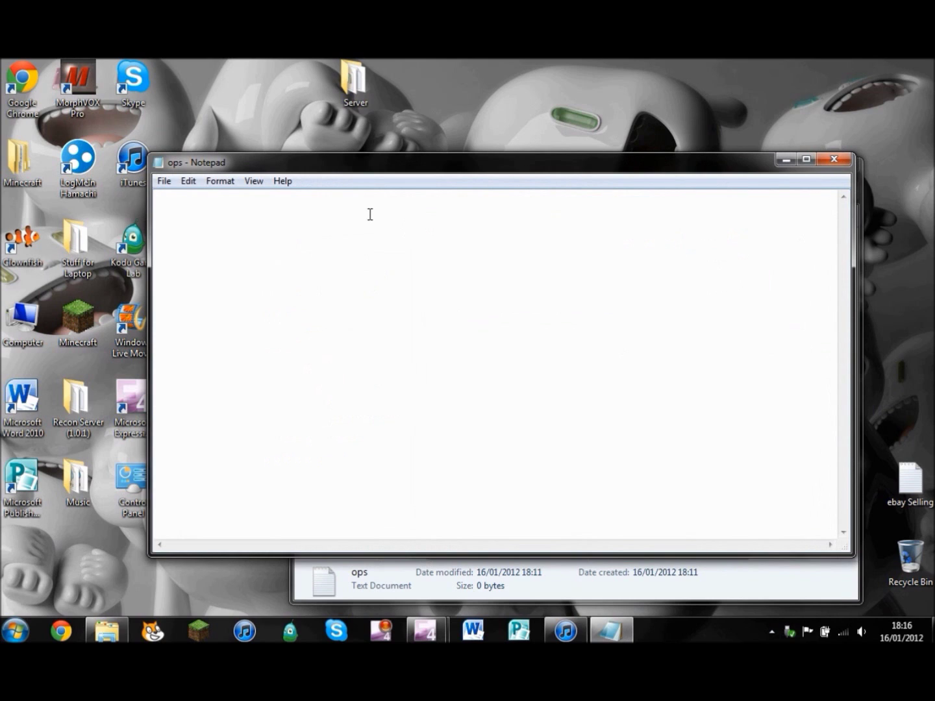
pyautogui.click(835, 158)
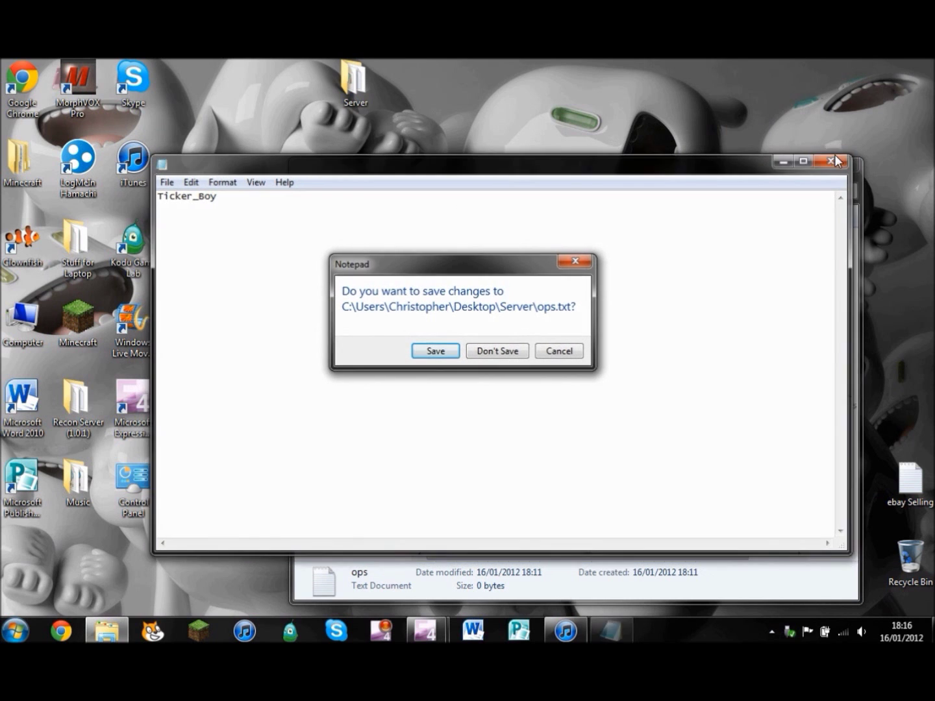
pyautogui.press('Return')
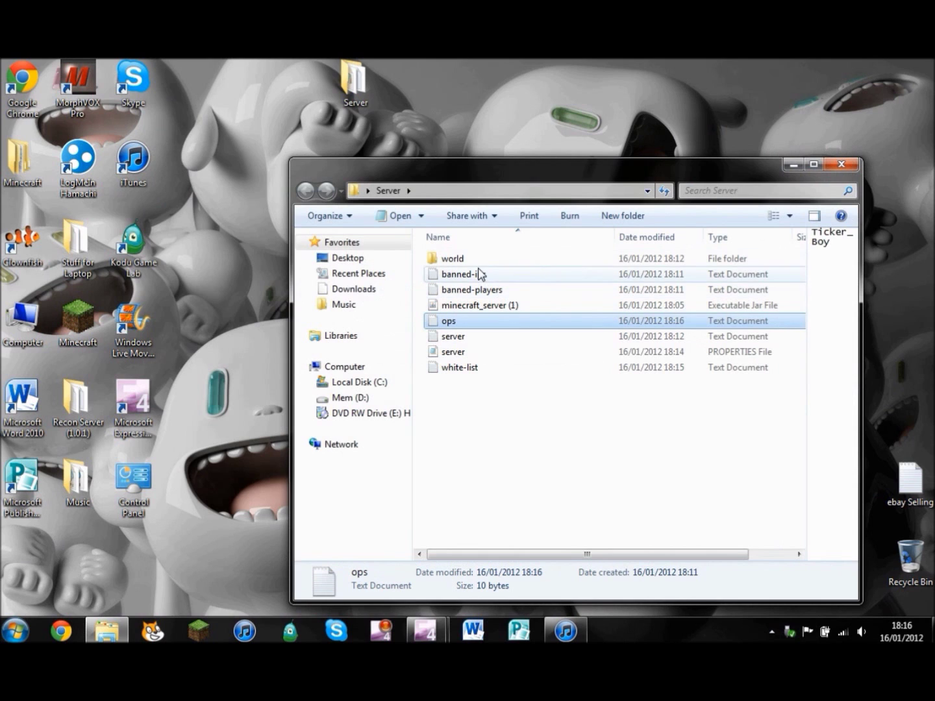
# Take another look at the server PROPERTIES file and return to the Server folder.
pyautogui.doubleClick(480, 352)
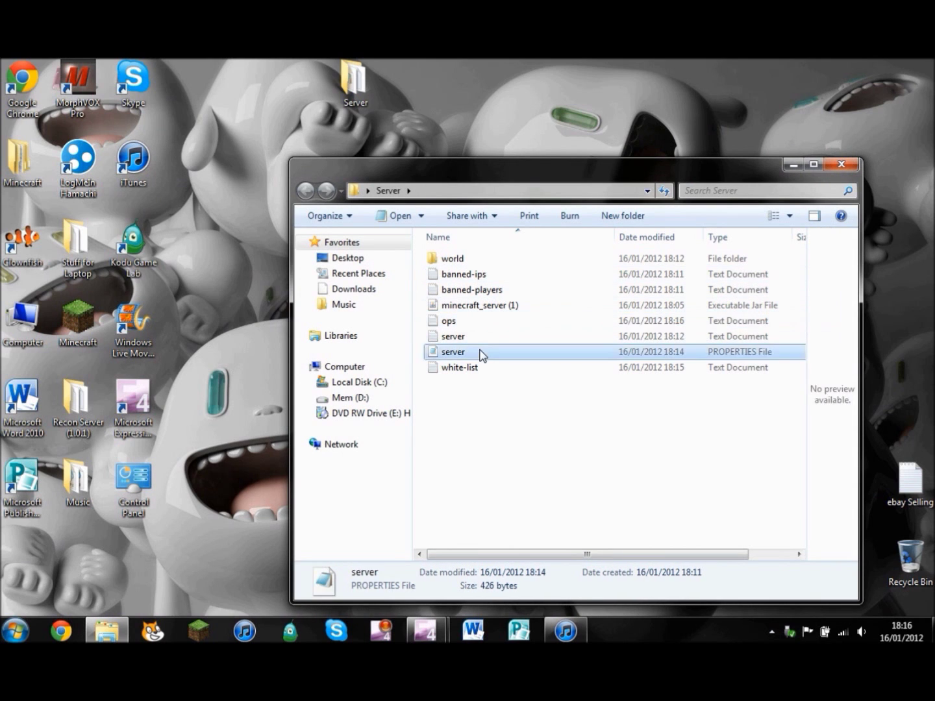
pyautogui.click(834, 159)
pyautogui.click(507, 442)
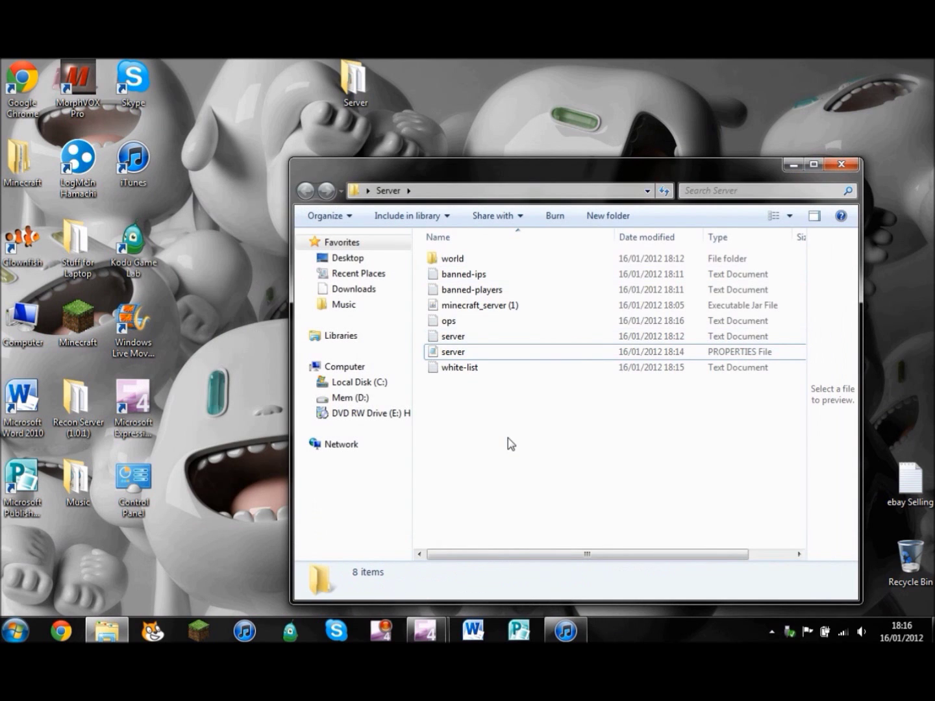
# Delete the world folder from the Server folder by moving it to the Recycle Bin.
pyautogui.click(431, 259)
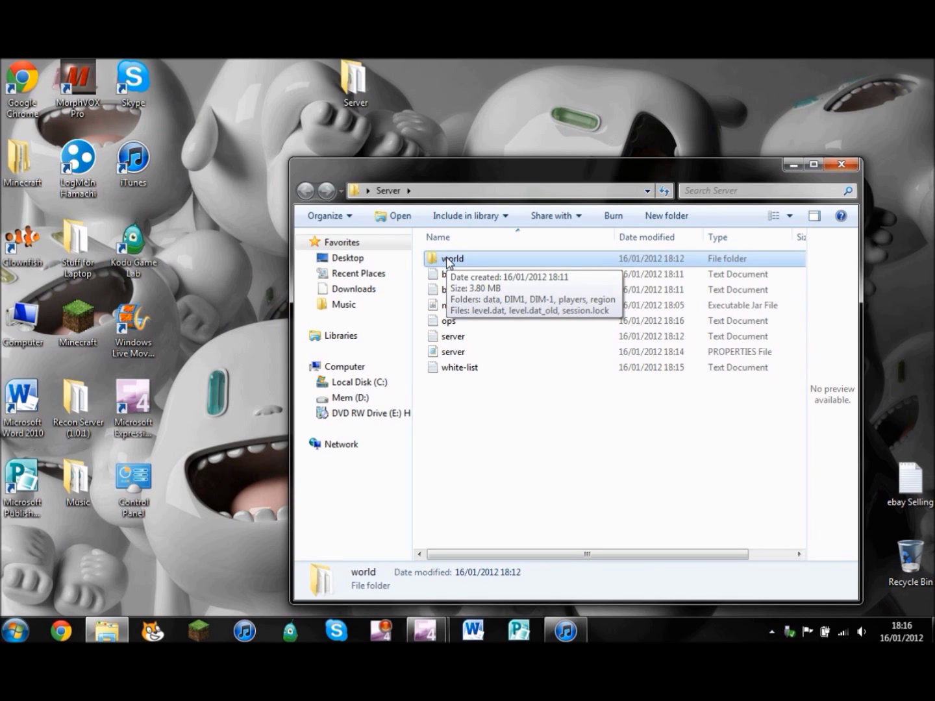
pyautogui.press('Delete')
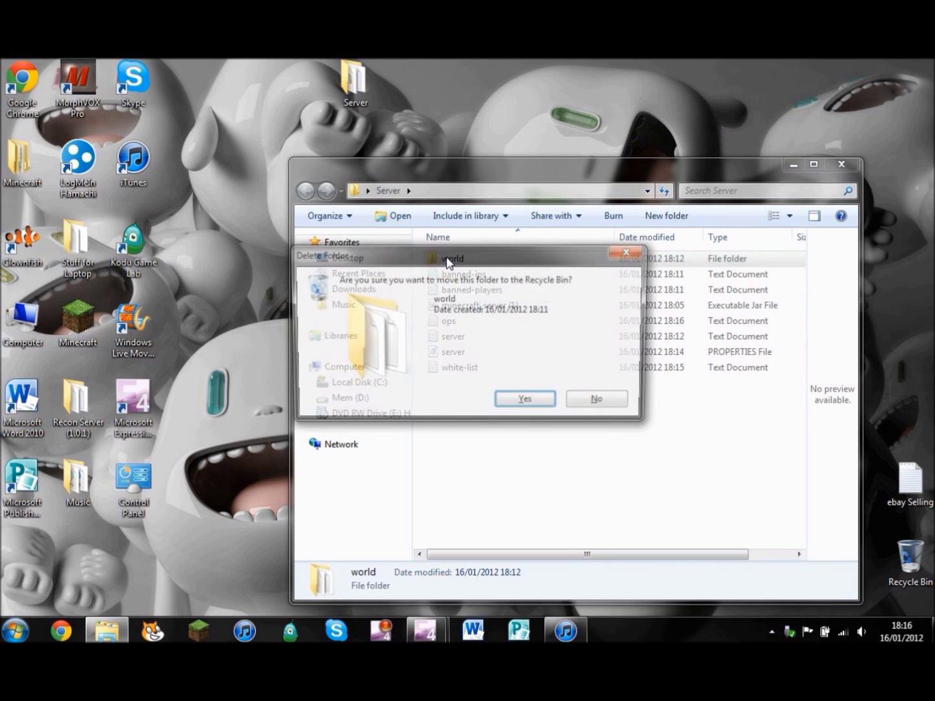
pyautogui.press('Return')
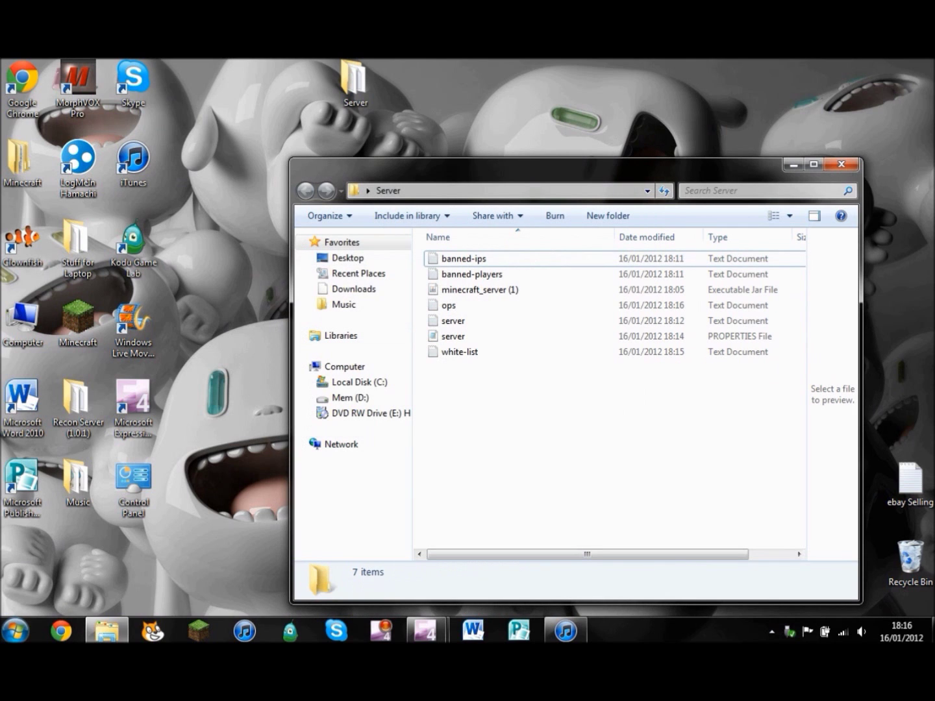
# Open the %appdata% Roaming folder and go into .minecraft and its saves folder.
pyautogui.press('super')
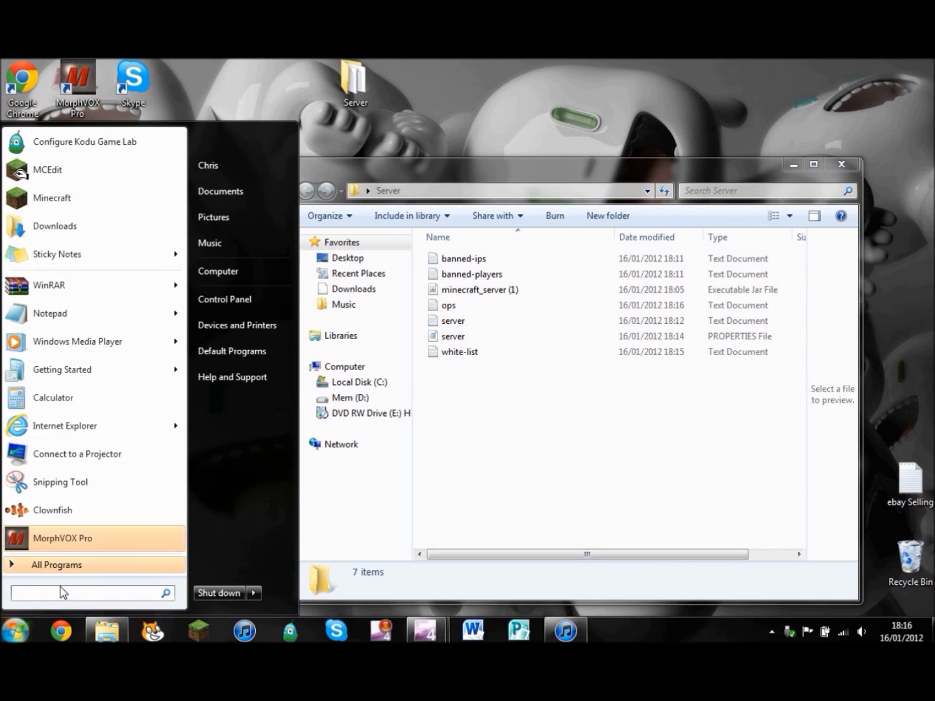
pyautogui.write('%appdata')
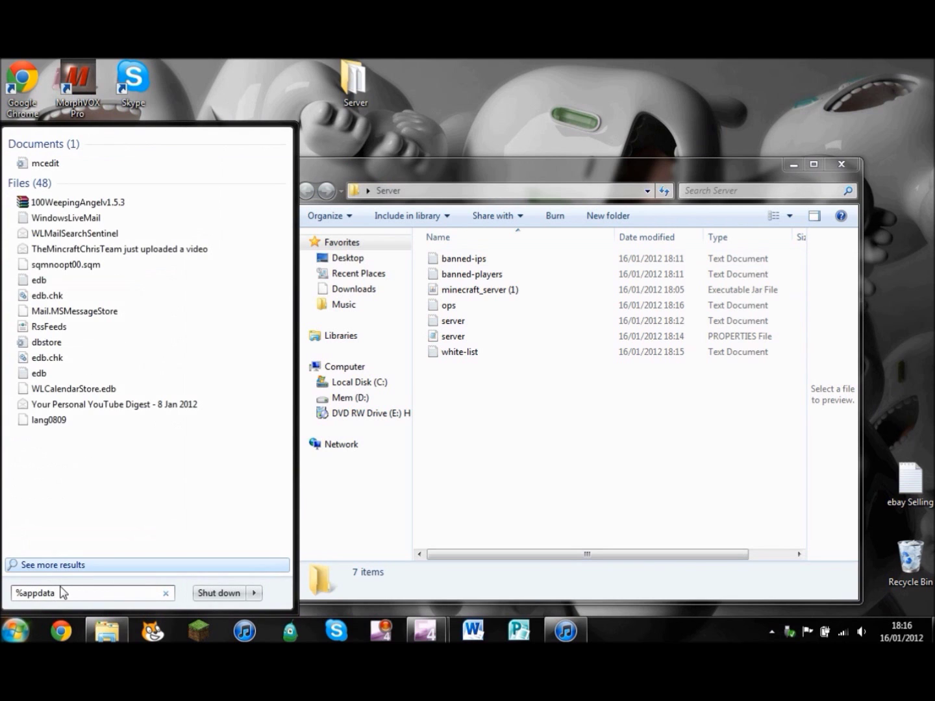
pyautogui.write('%')
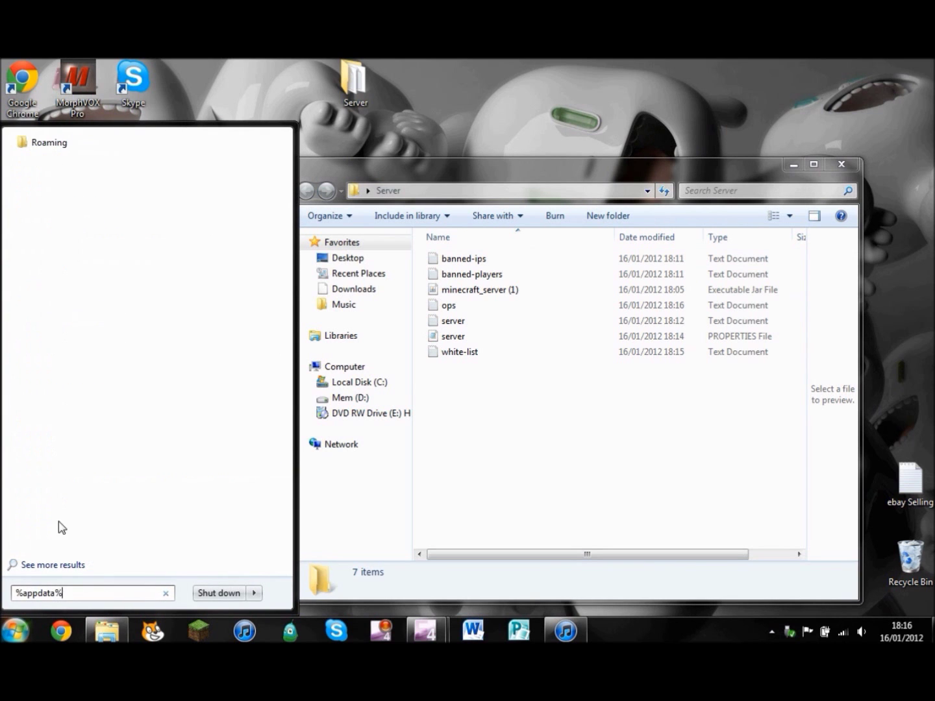
pyautogui.click(66, 149)
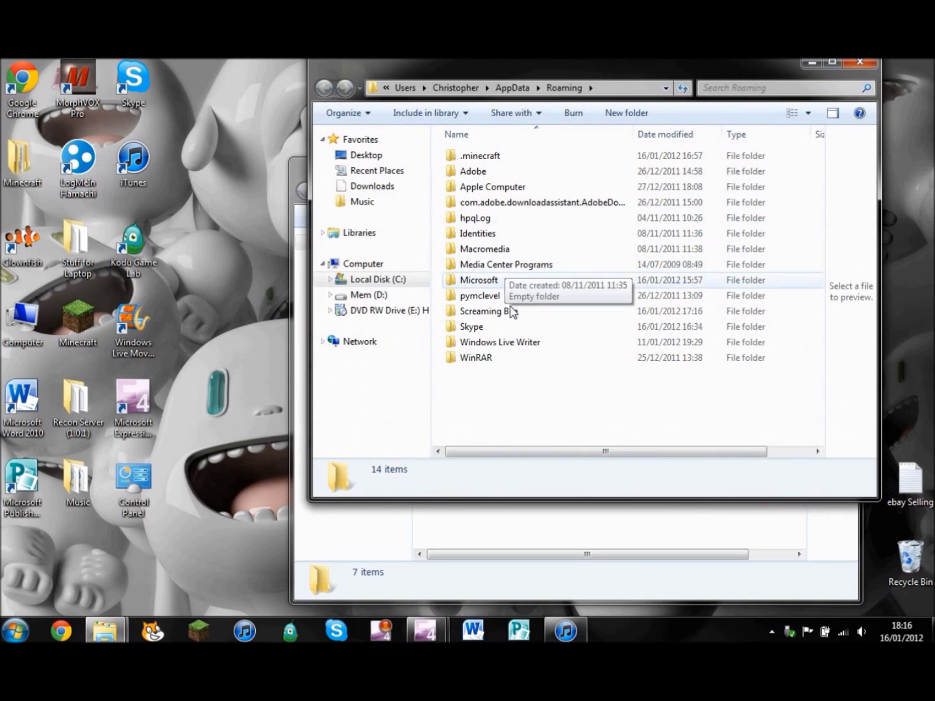
pyautogui.doubleClick(491, 157)
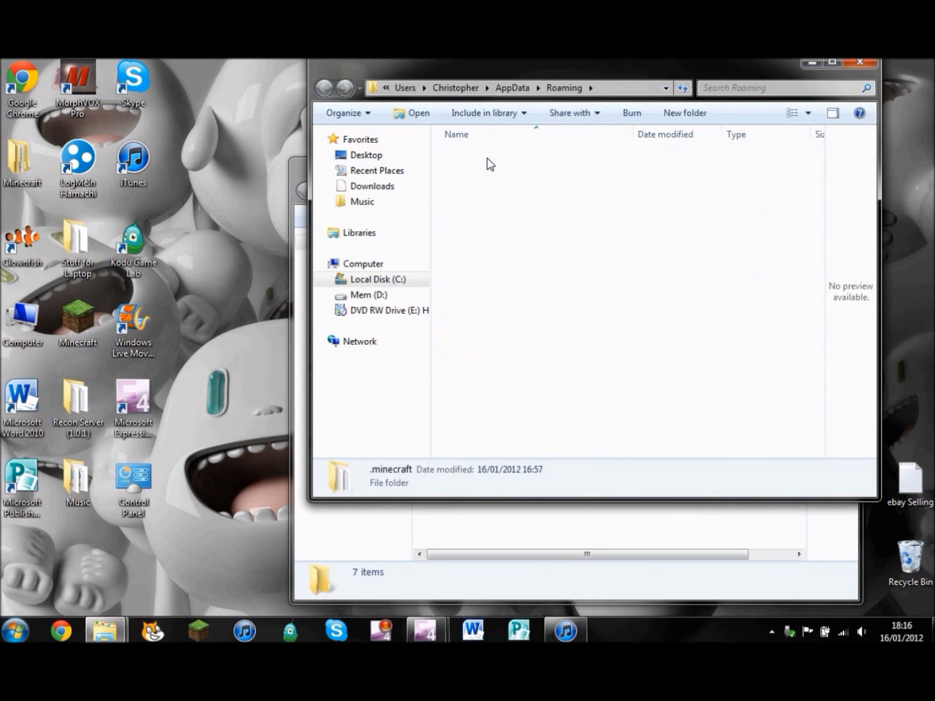
pyautogui.click(471, 236)
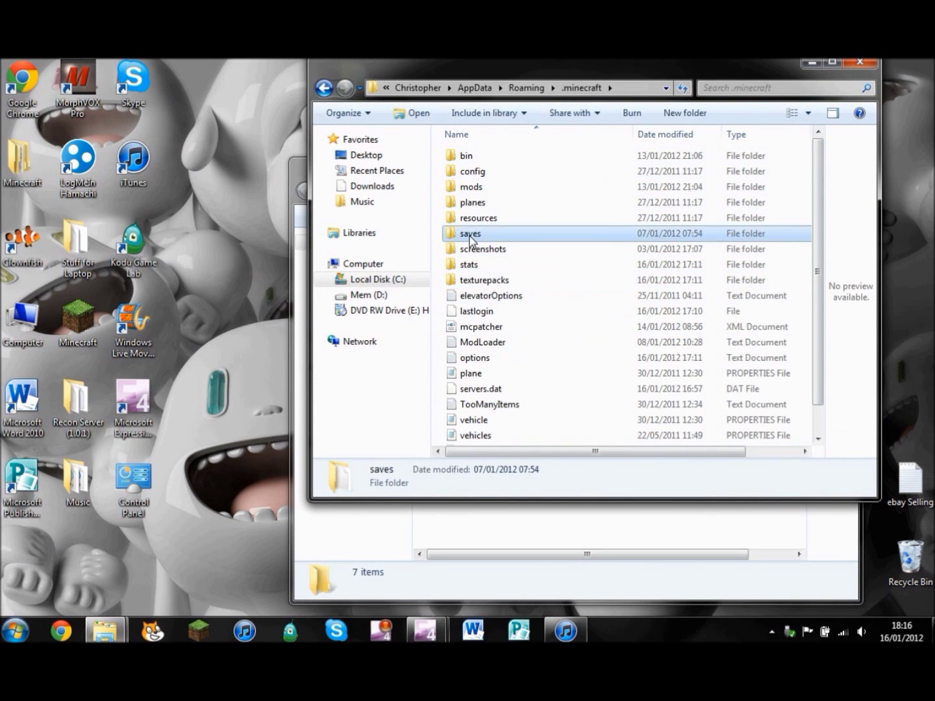
pyautogui.doubleClick(470, 238)
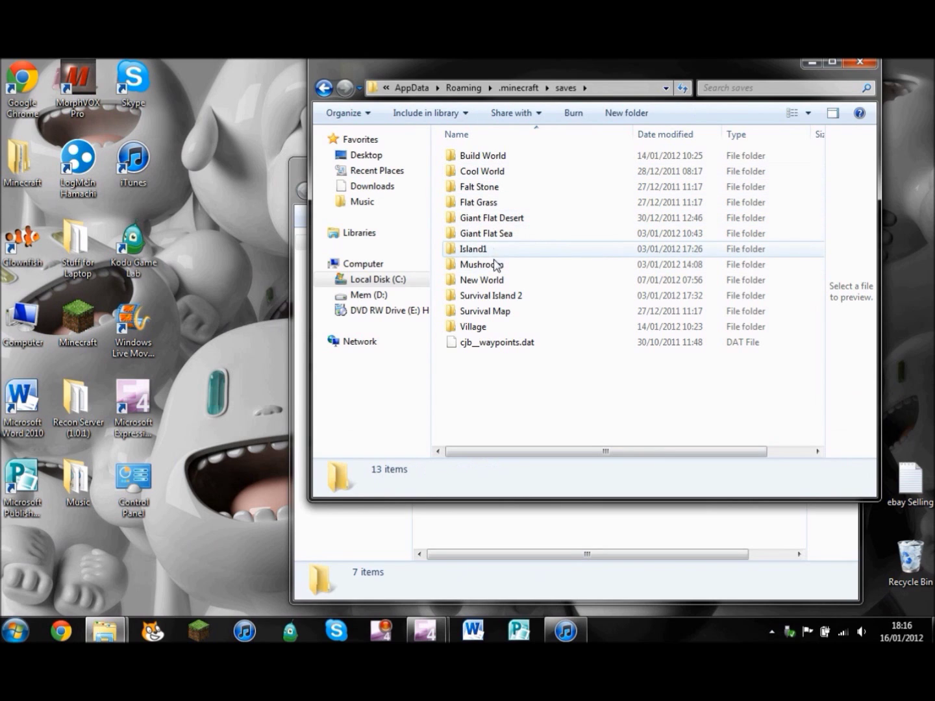
# Copy the Mushroom world folder from saves into the Server folder and close the saves window.
pyautogui.click(496, 265)
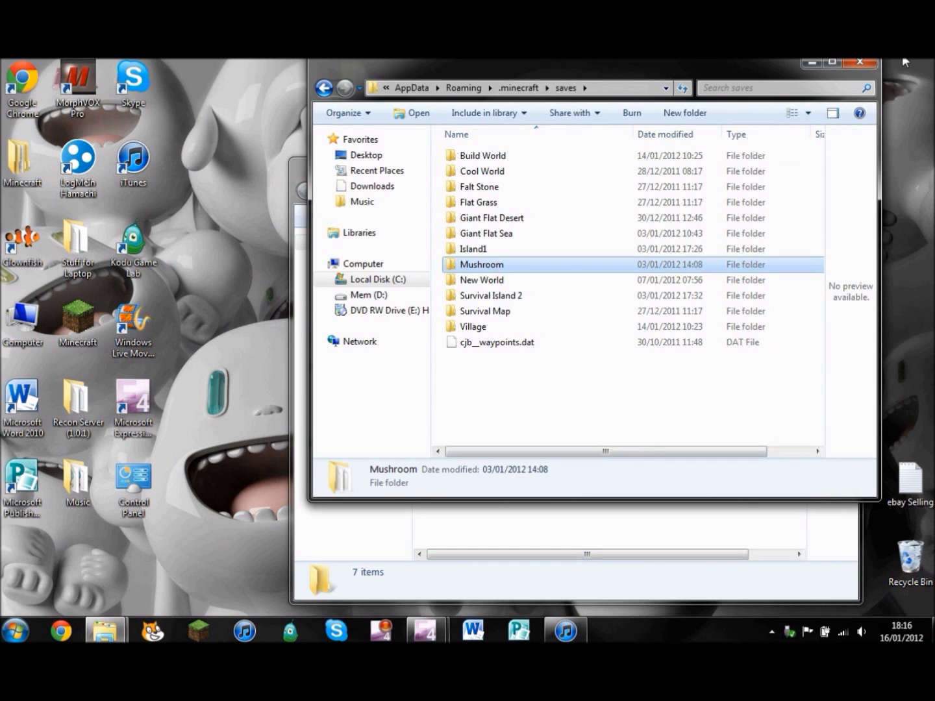
pyautogui.click(861, 62)
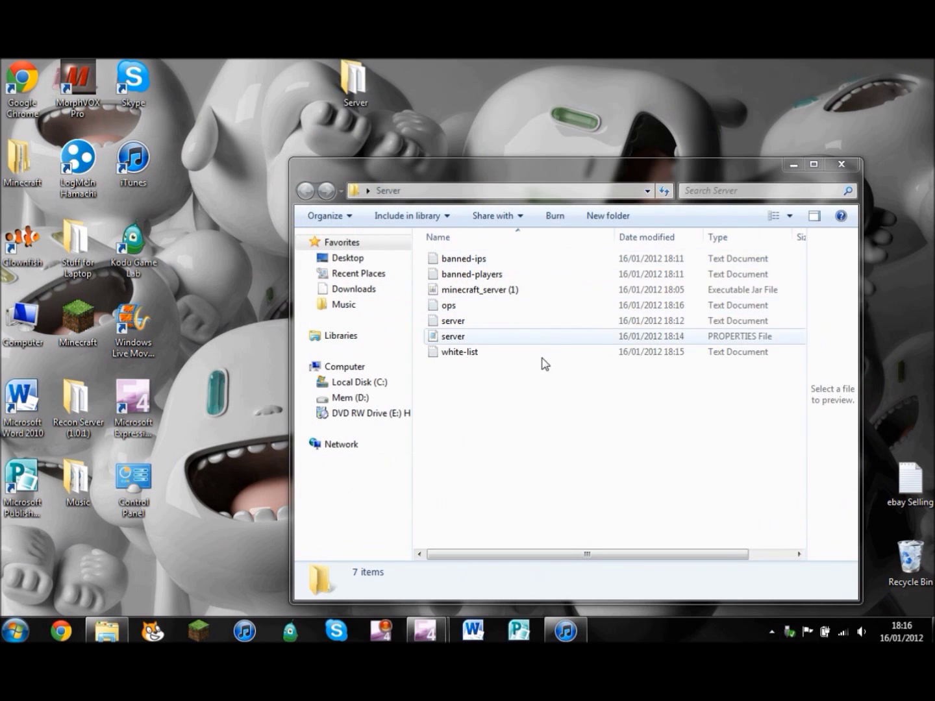
pyautogui.hotkey('ctrl', 'v')
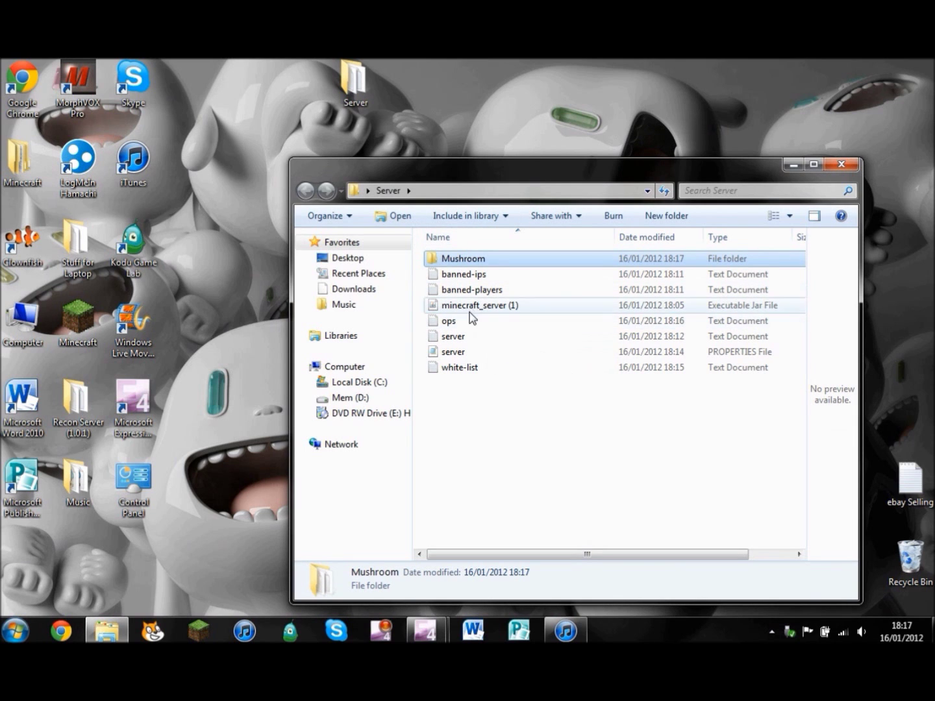
# Set level-name to Mushroom in the server PROPERTIES file and close it with the changes saved.
pyautogui.doubleClick(454, 352)
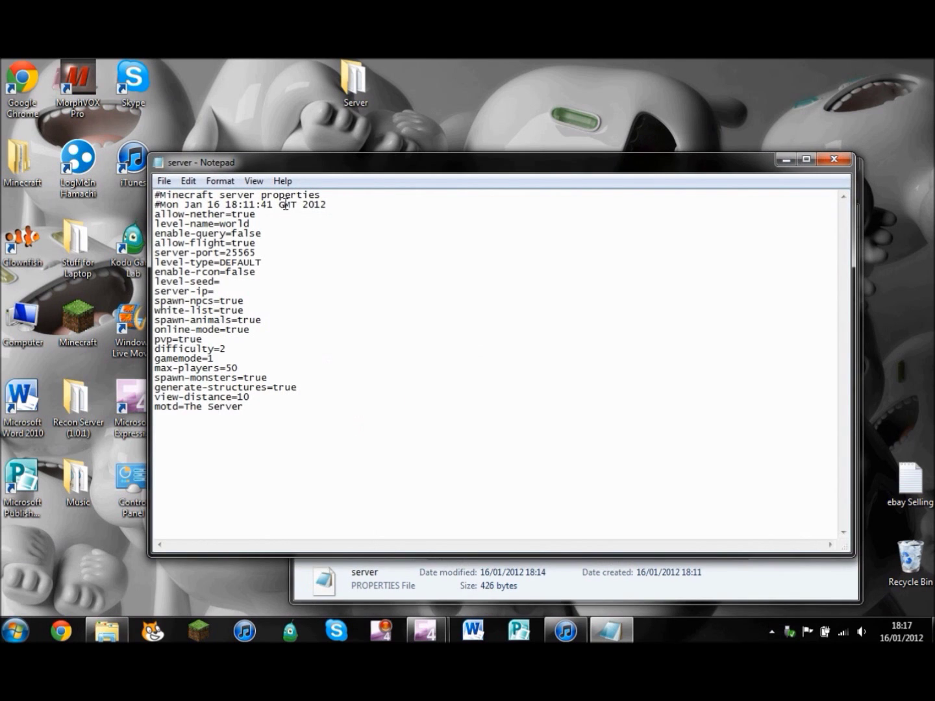
pyautogui.moveTo(250, 224); pyautogui.dragTo(232, 226)
pyautogui.moveTo(742, 163); pyautogui.dragTo(743, 284)
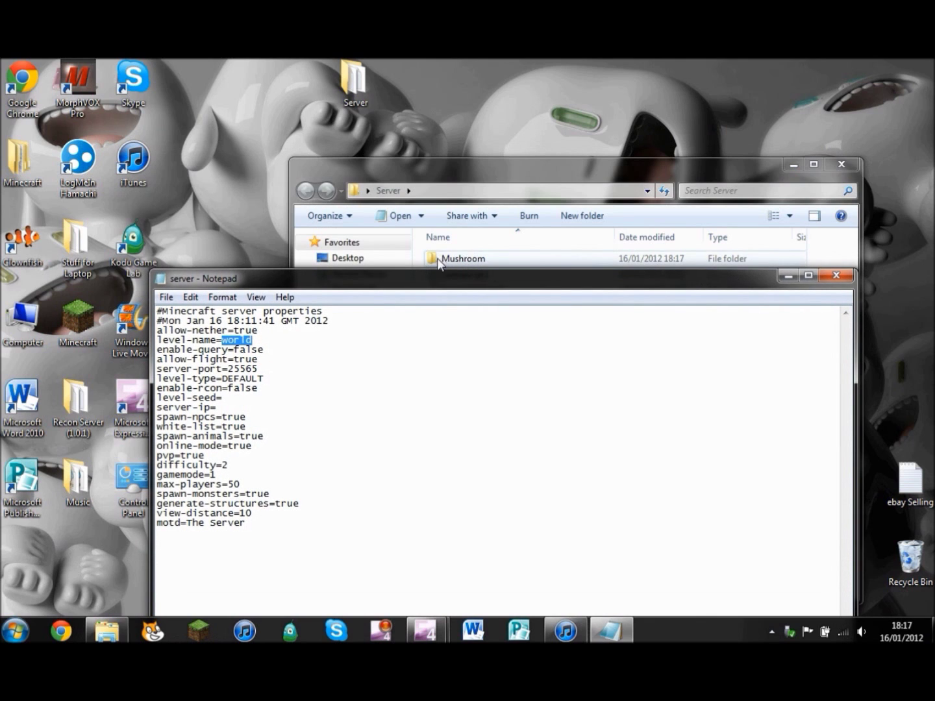
pyautogui.moveTo(260, 338); pyautogui.dragTo(230, 339)
pyautogui.write('Mushroom')
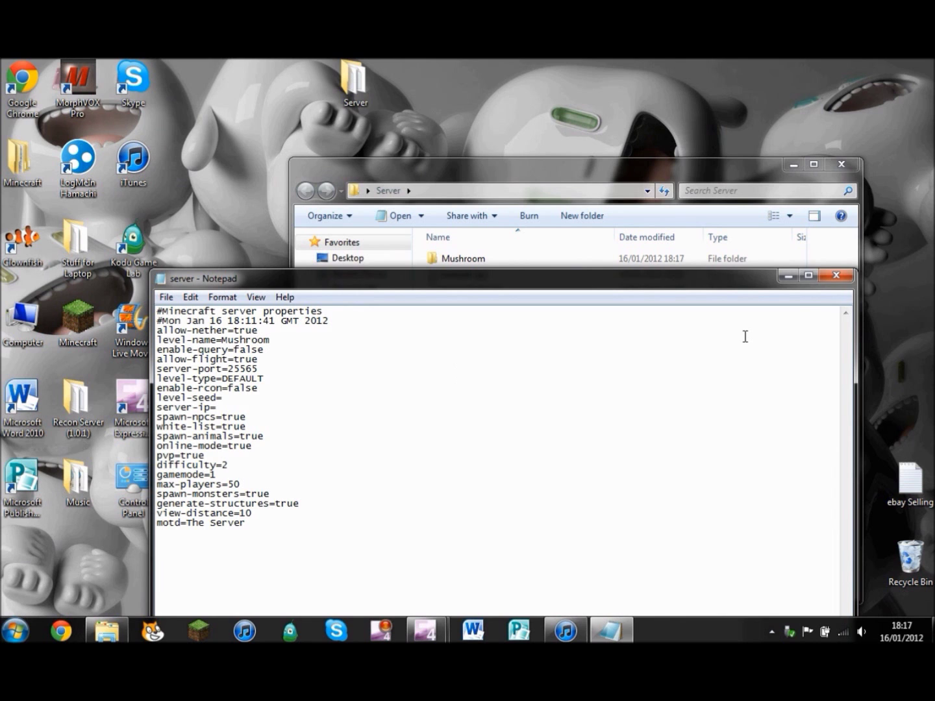
pyautogui.click(837, 275)
pyautogui.click(496, 350)
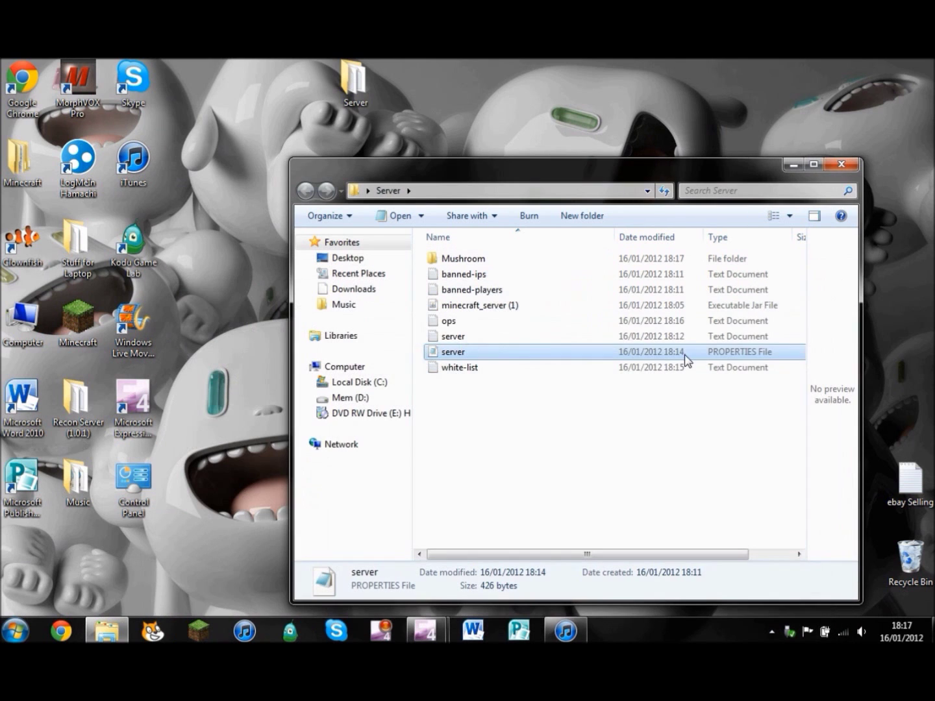
# Start minecraft_server (1), minimize its window once loaded, and close the Server folder.
pyautogui.doubleClick(463, 307)
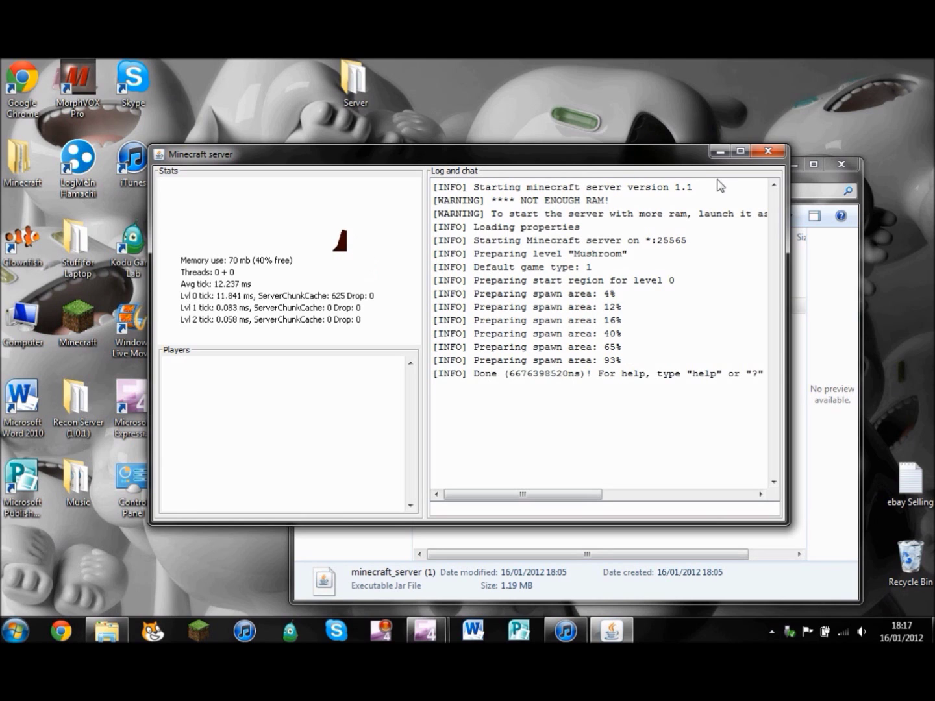
pyautogui.click(720, 151)
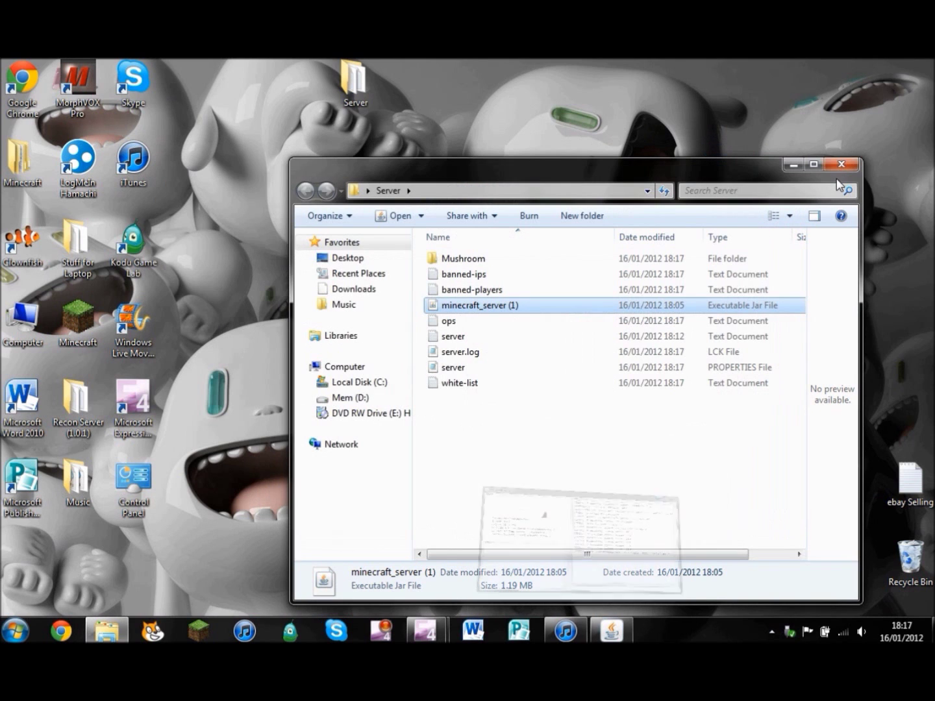
pyautogui.click(843, 166)
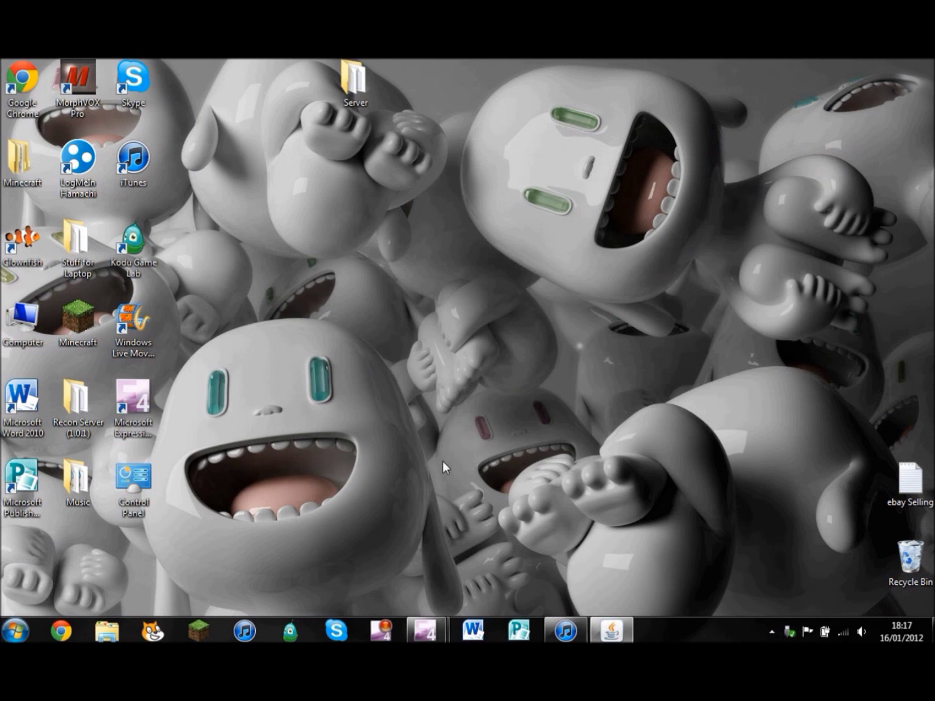
# Launch Minecraft, log in with the remembered account, maximize the game and go to the multiplayer server list.
pyautogui.click(198, 633)
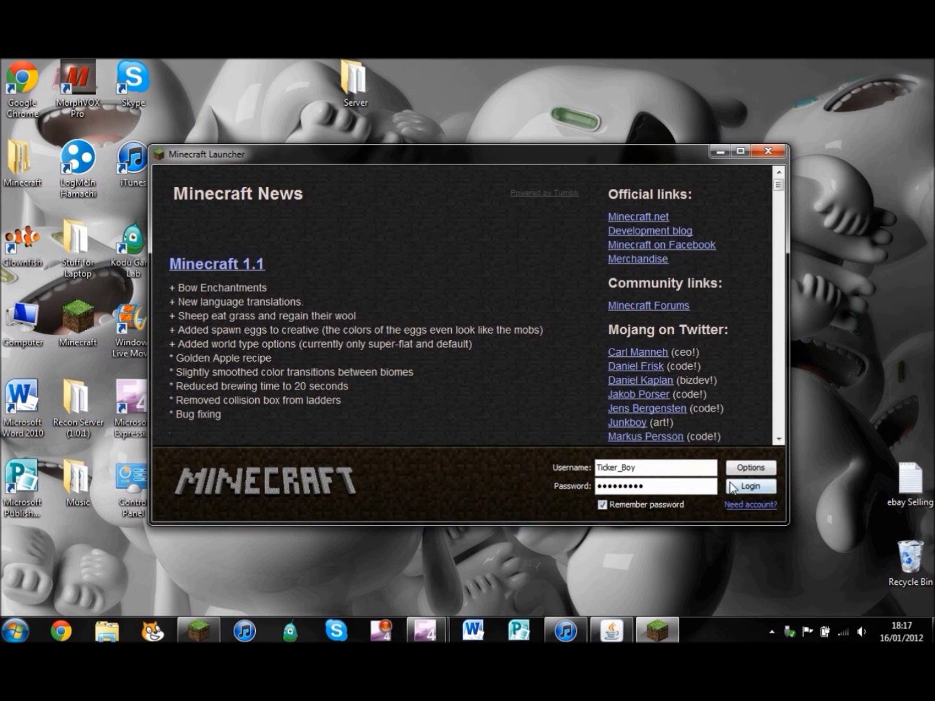
pyautogui.click(730, 485)
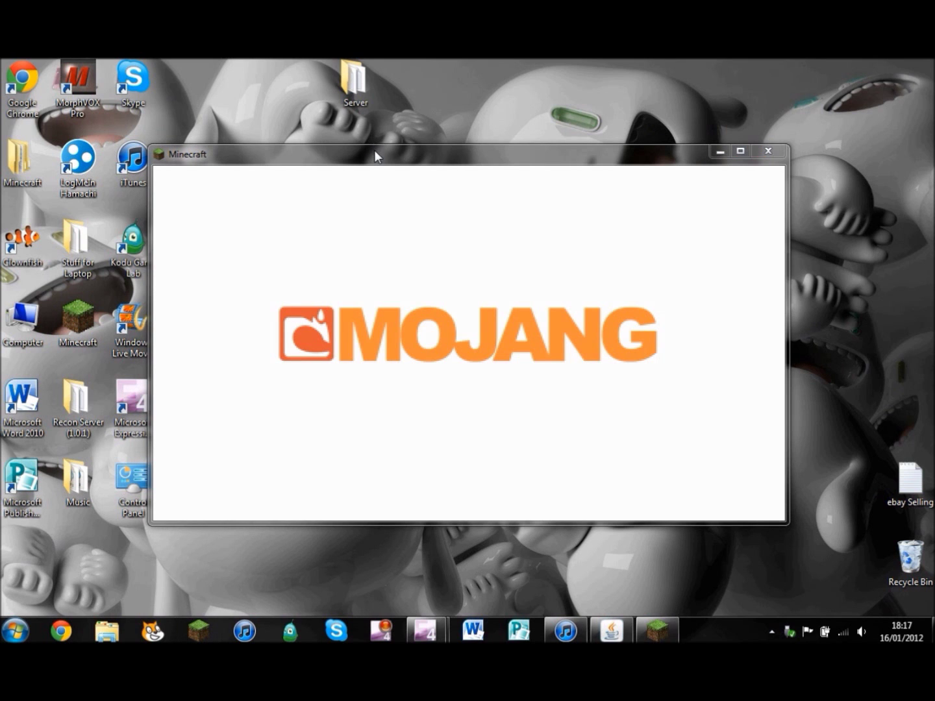
pyautogui.doubleClick(402, 160)
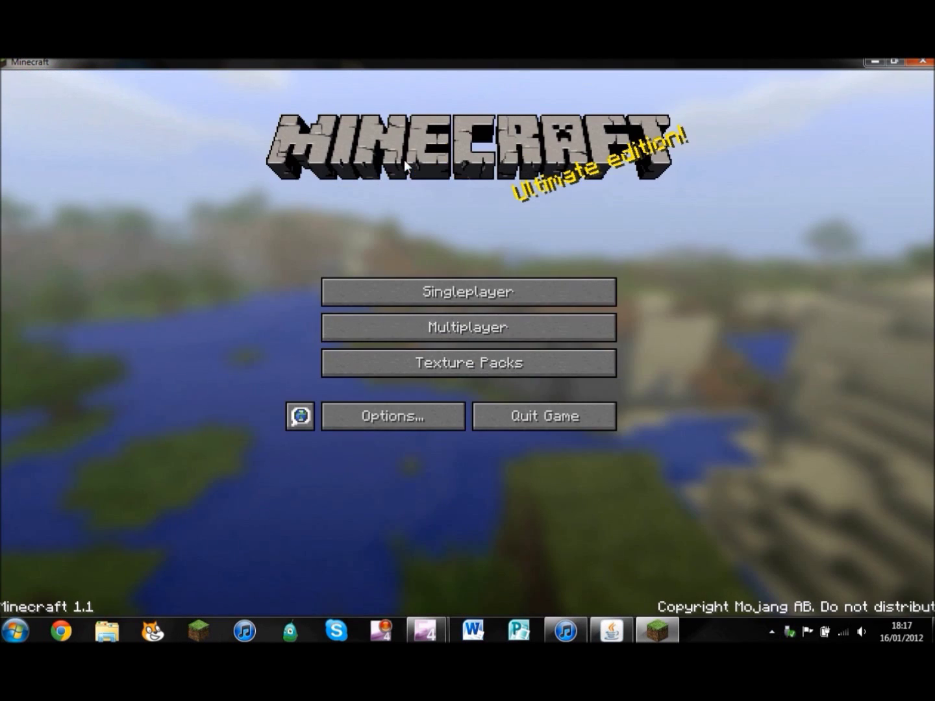
pyautogui.click(497, 331)
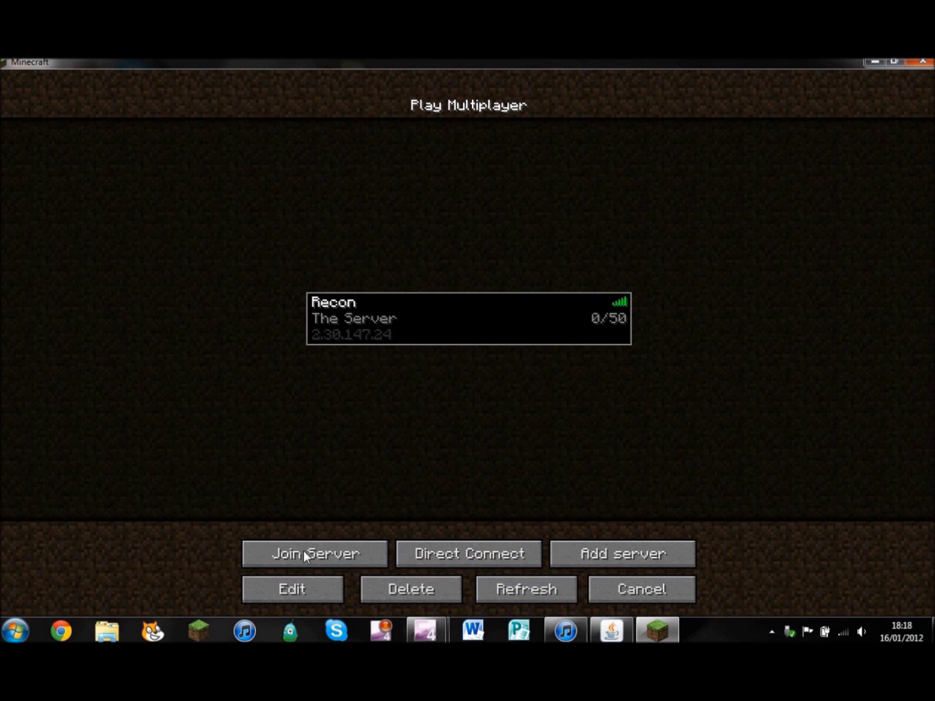
pyautogui.click(572, 550)
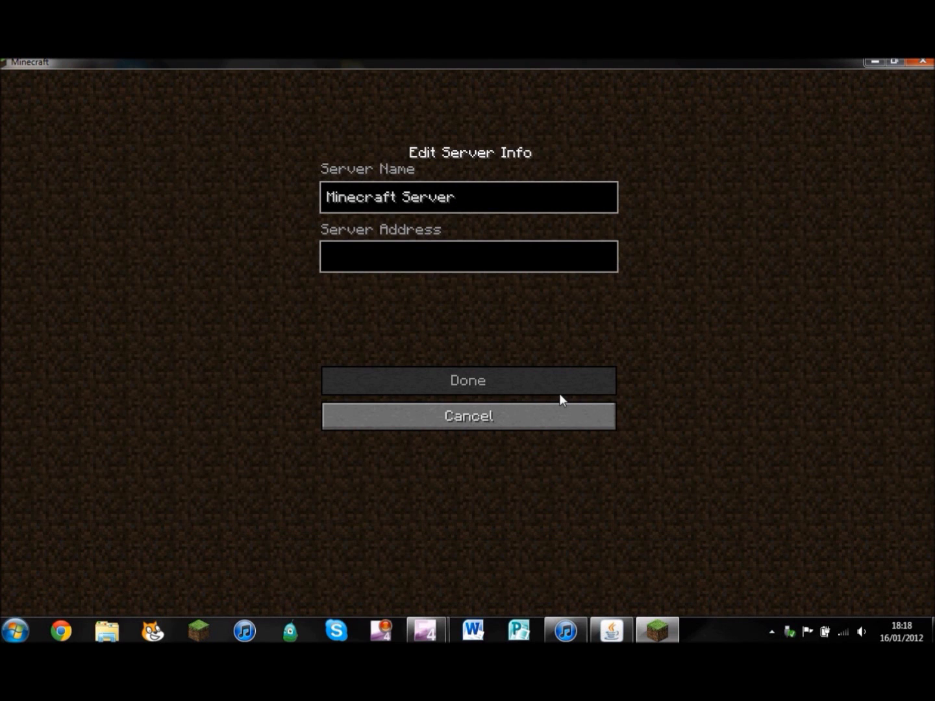
pyautogui.click(558, 410)
# Switch to Chrome and check port 25565 on the external address with the bookmarked Open Port Check Tool.
pyautogui.click(874, 63)
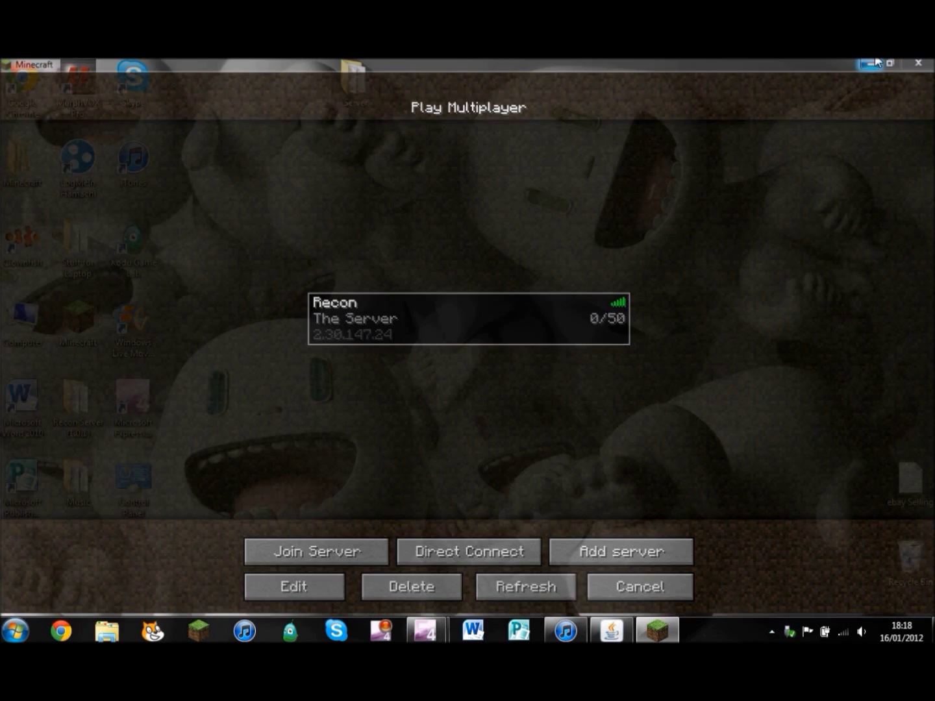
pyautogui.click(62, 630)
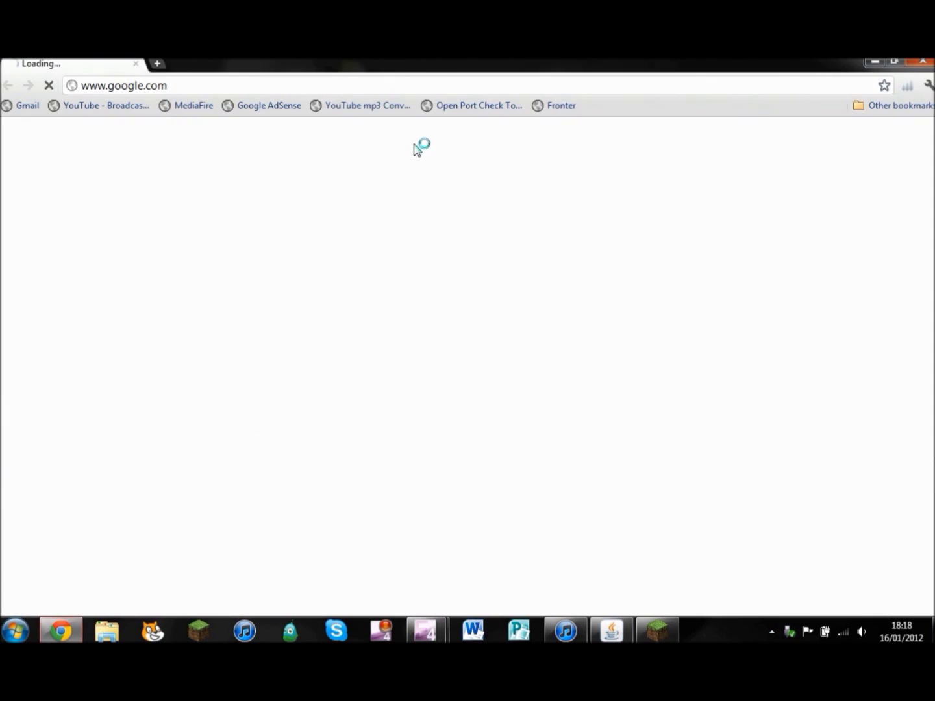
pyautogui.click(461, 106)
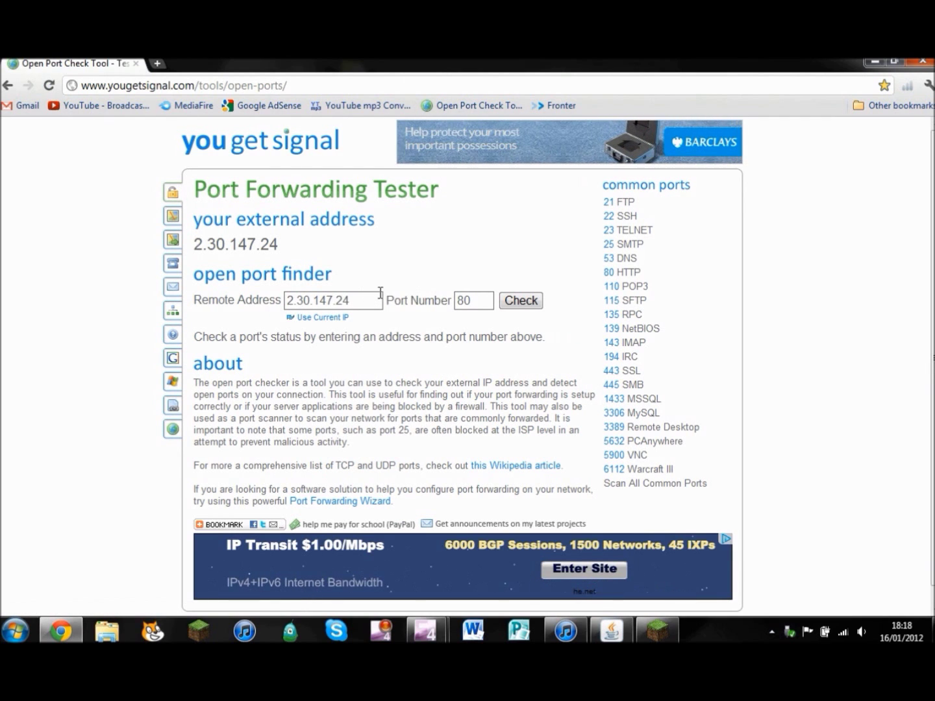
pyautogui.moveTo(475, 300); pyautogui.dragTo(440, 297)
pyautogui.write('2')
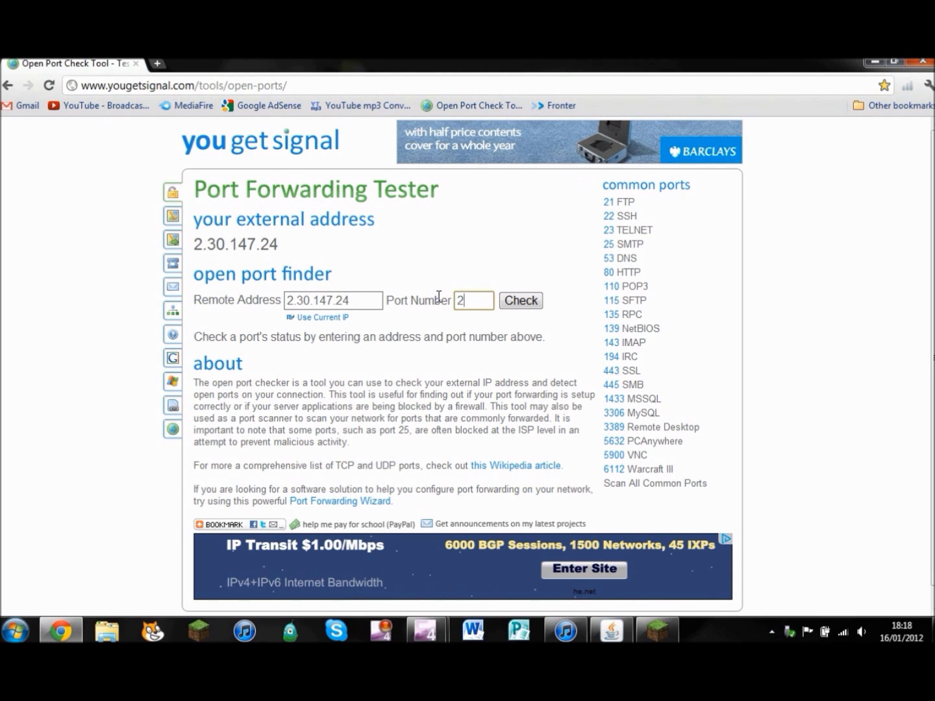
pyautogui.write('5565')
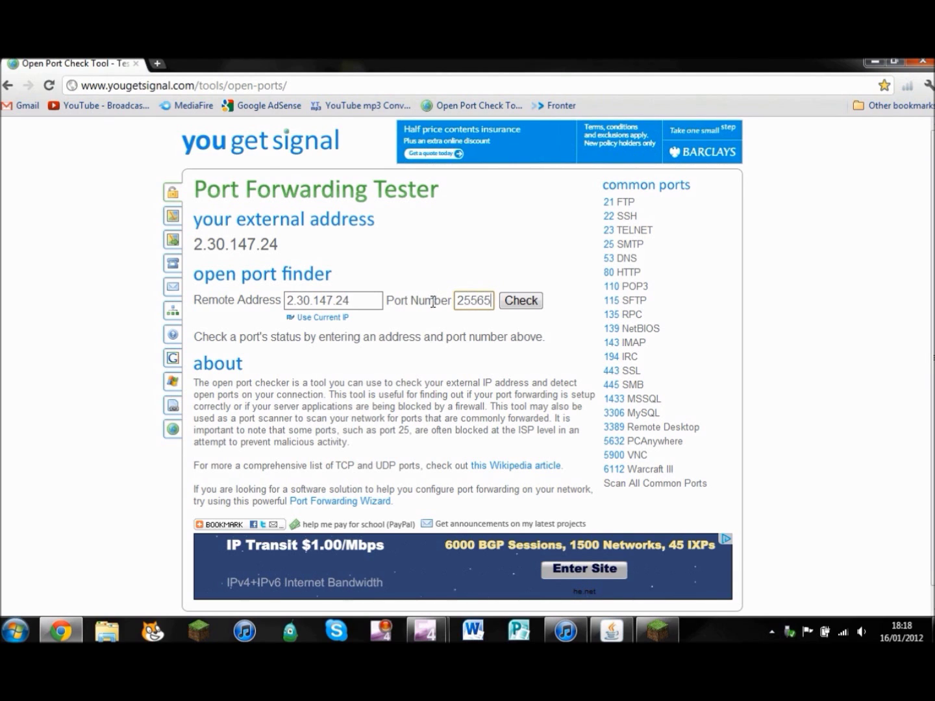
pyautogui.click(522, 302)
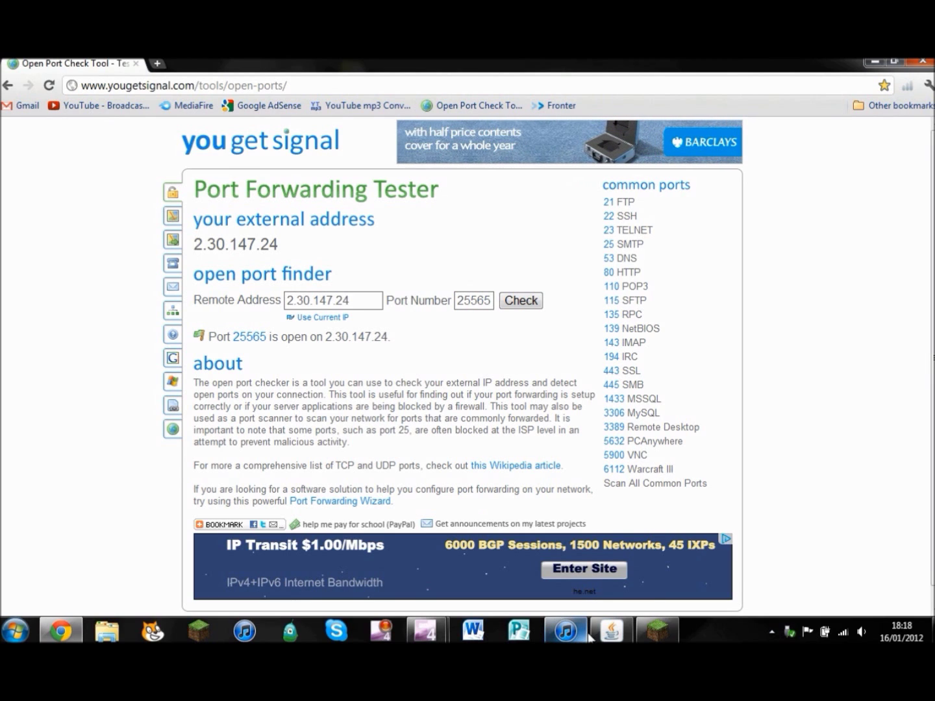
# Copy the external IP address from the port checker and add a Minecraft multiplayer entry named Server with that address.
pyautogui.moveTo(611, 631)
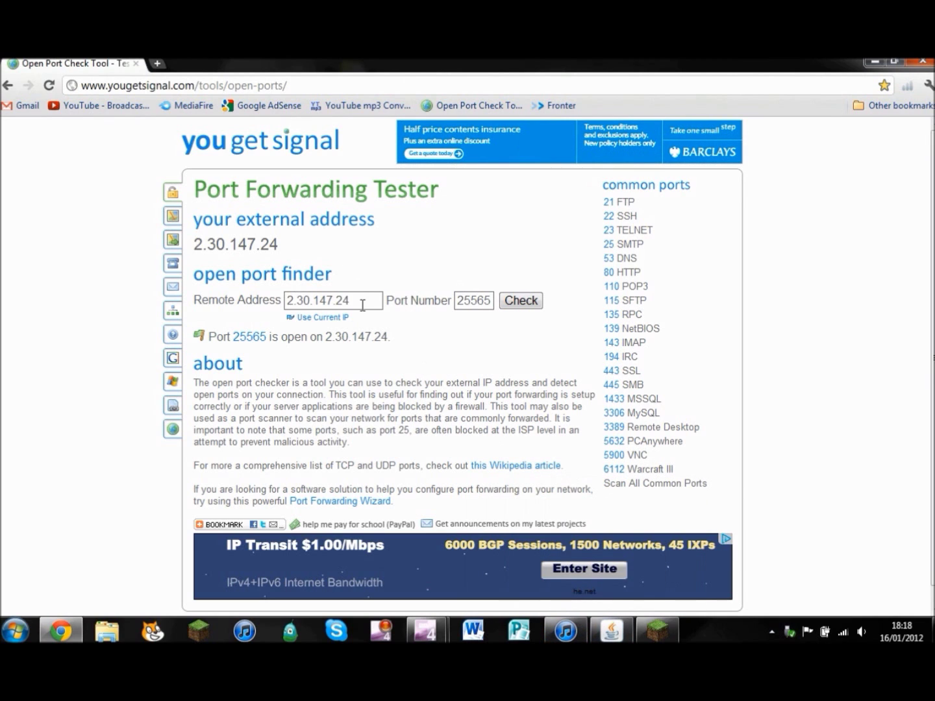
pyautogui.moveTo(357, 299); pyautogui.dragTo(254, 319)
pyautogui.hotkey('ctrl', 'c')
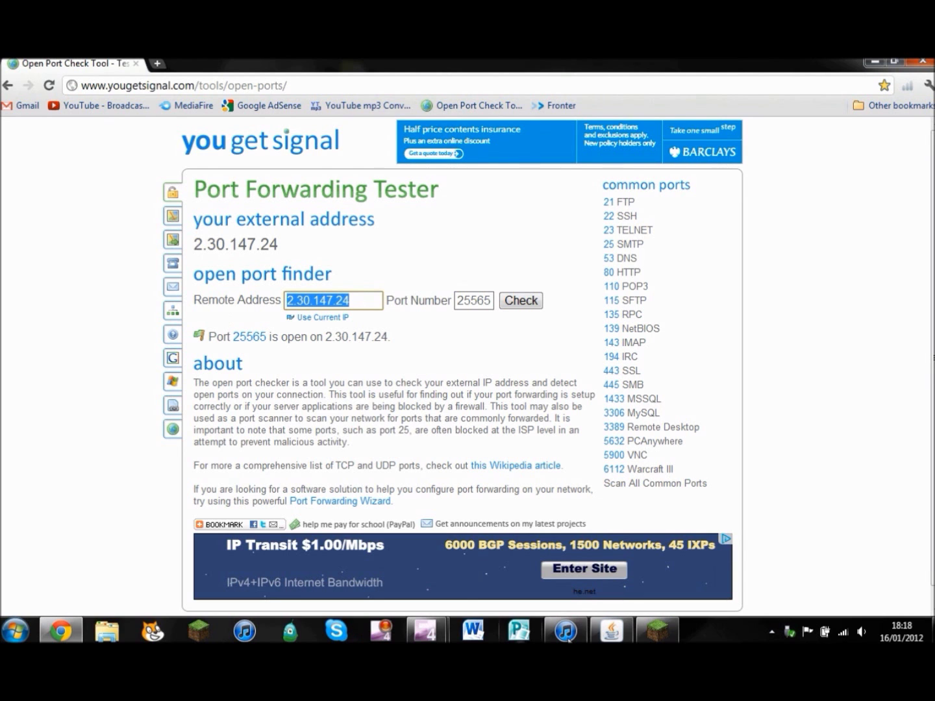
pyautogui.click(667, 630)
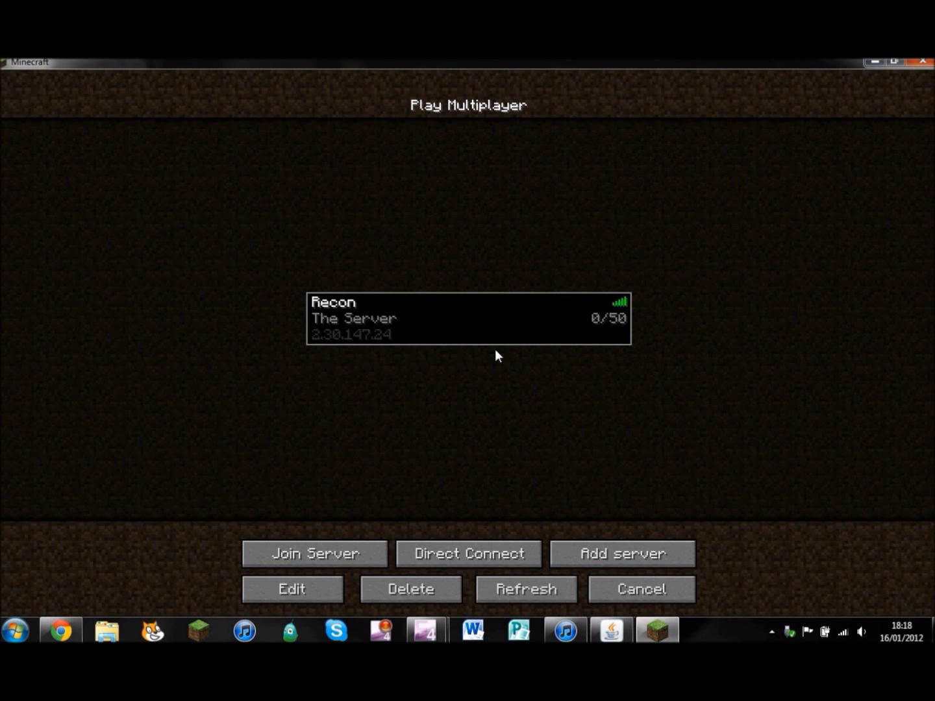
pyautogui.click(581, 549)
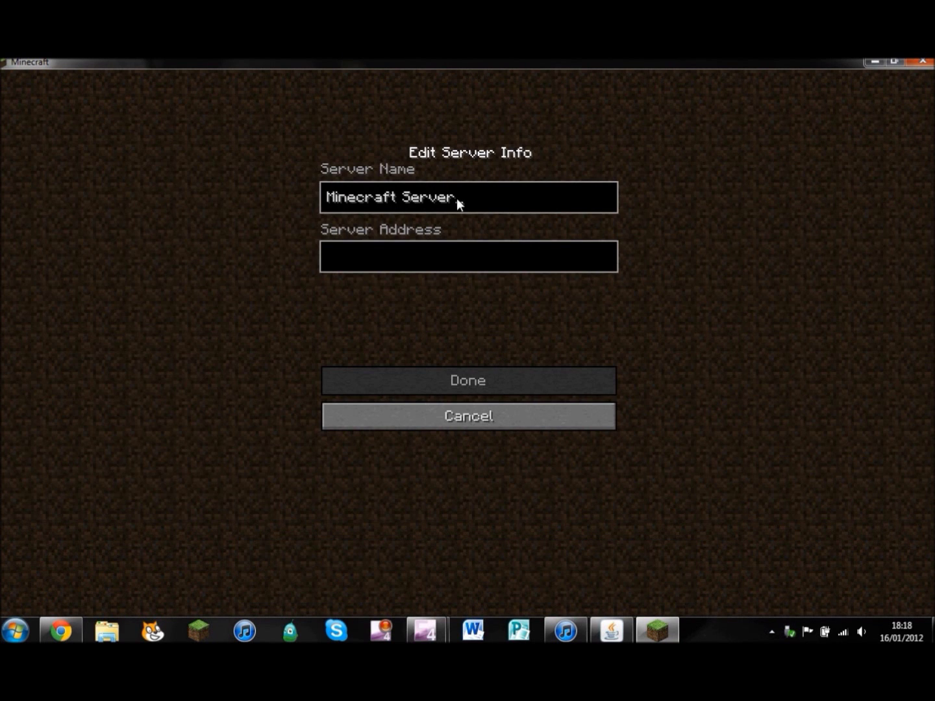
pyautogui.press('BackSpace')
pyautogui.press('BackSpace')
pyautogui.press('BackSpace')
pyautogui.press('BackSpace')
pyautogui.press('BackSpace')
pyautogui.press('BackSpace')
pyautogui.press('BackSpace')
pyautogui.press('BackSpace')
pyautogui.press('BackSpace')
pyautogui.press('BackSpace')
pyautogui.press('BackSpace')
pyautogui.press('BackSpace')
pyautogui.press('BackSpace')
pyautogui.press('BackSpace')
pyautogui.press('BackSpace')
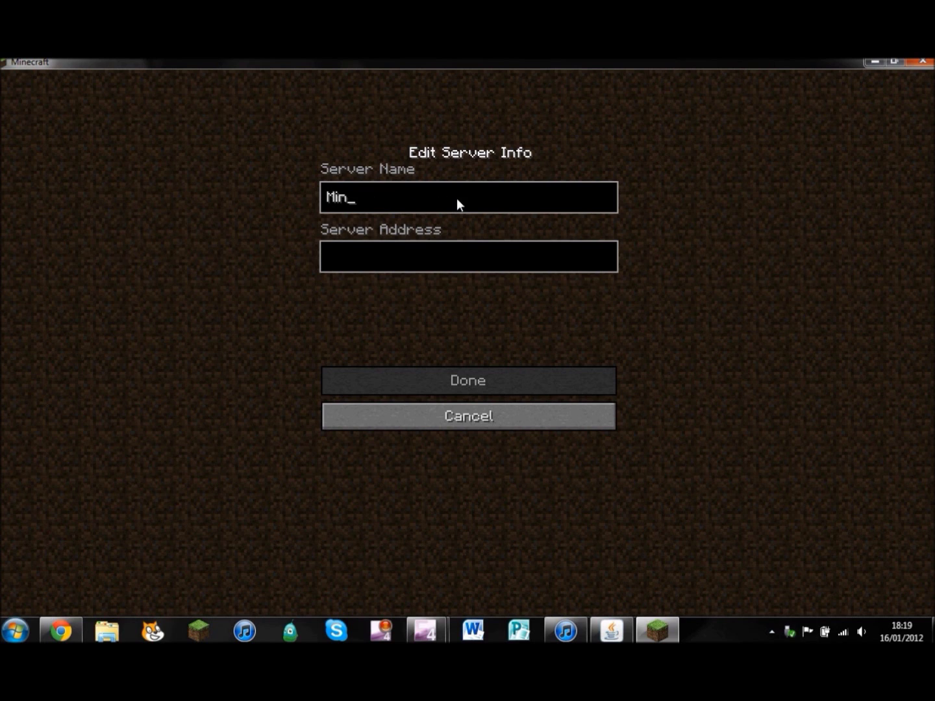
pyautogui.write('Server')
pyautogui.click(457, 259)
pyautogui.hotkey('ctrl', 'v')
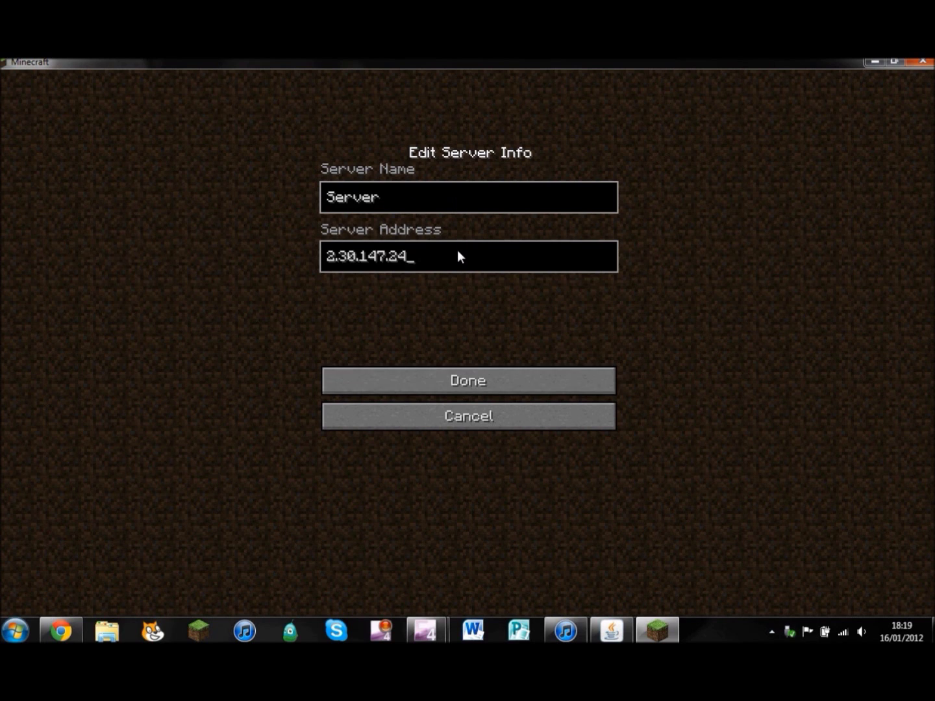
pyautogui.click(480, 375)
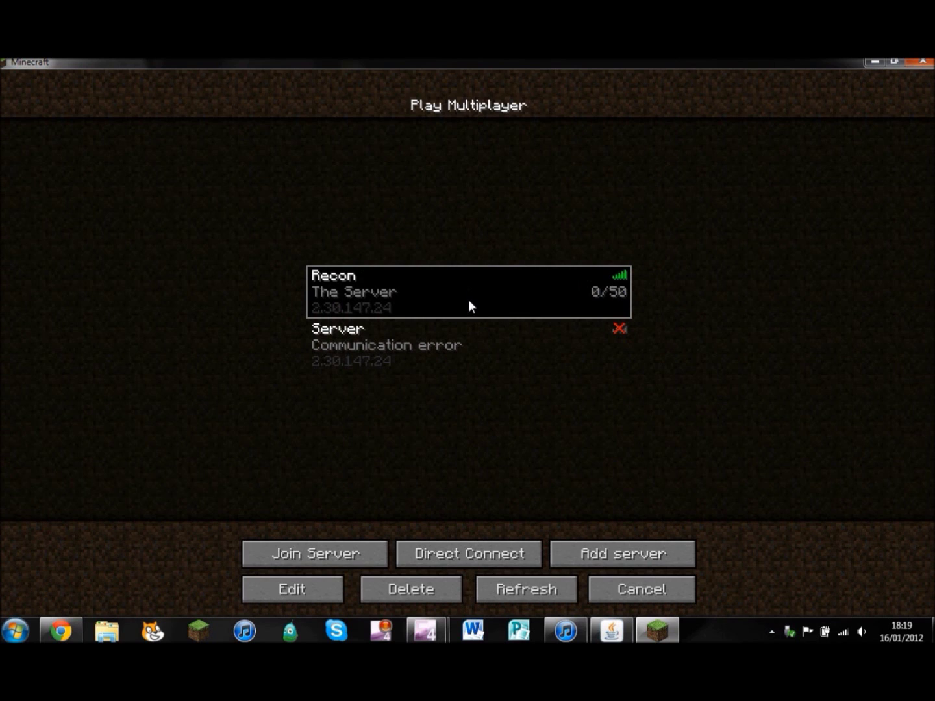
# Delete the entry named Server from the multiplayer server list.
pyautogui.click(470, 330)
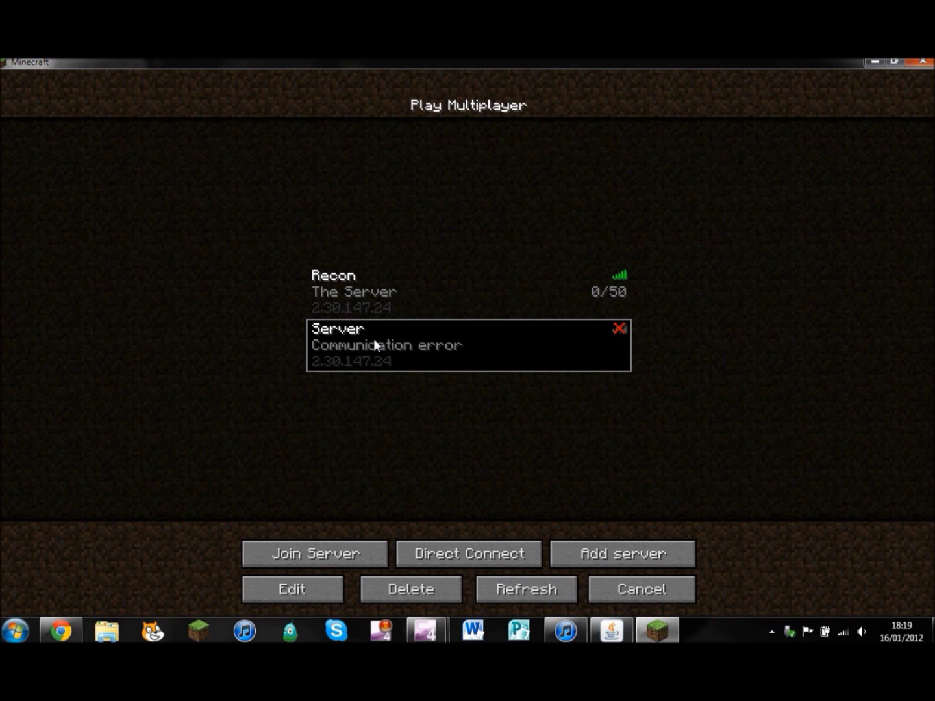
pyautogui.click(349, 302)
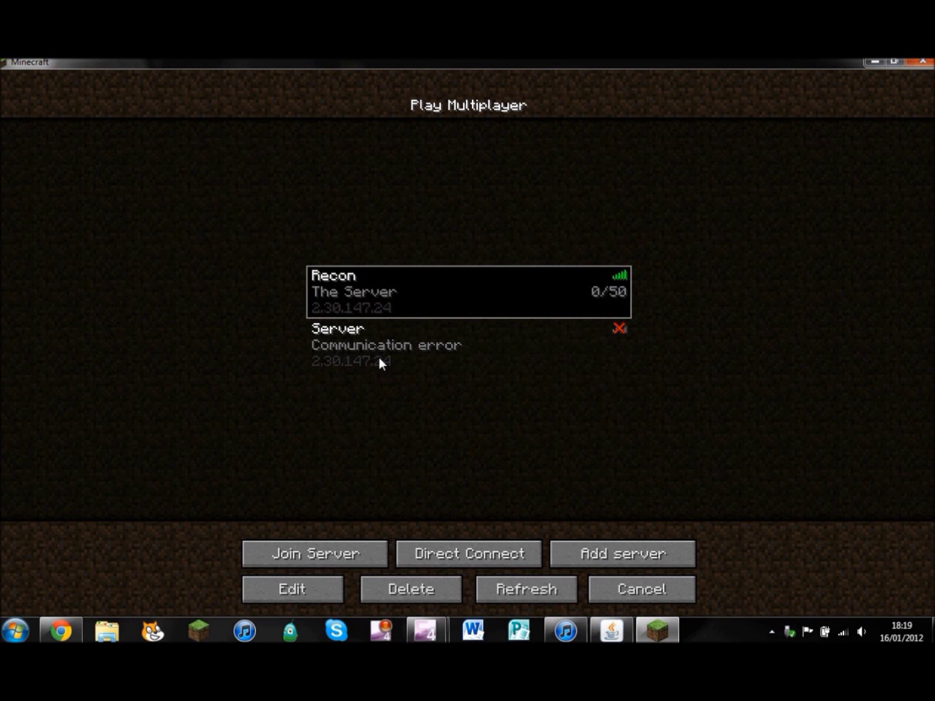
pyautogui.click(351, 346)
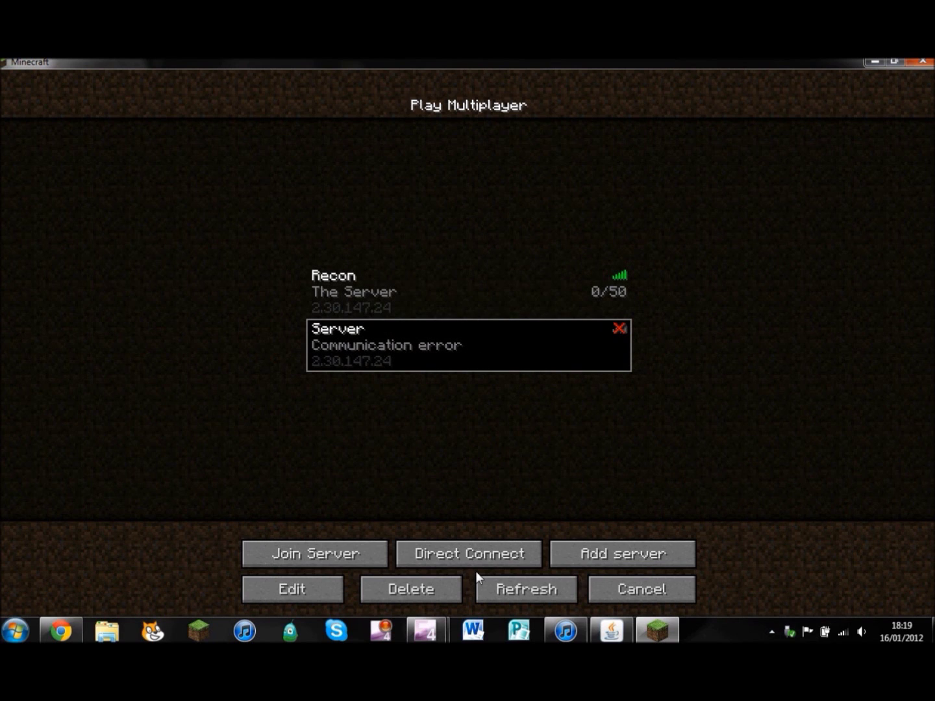
pyautogui.click(444, 594)
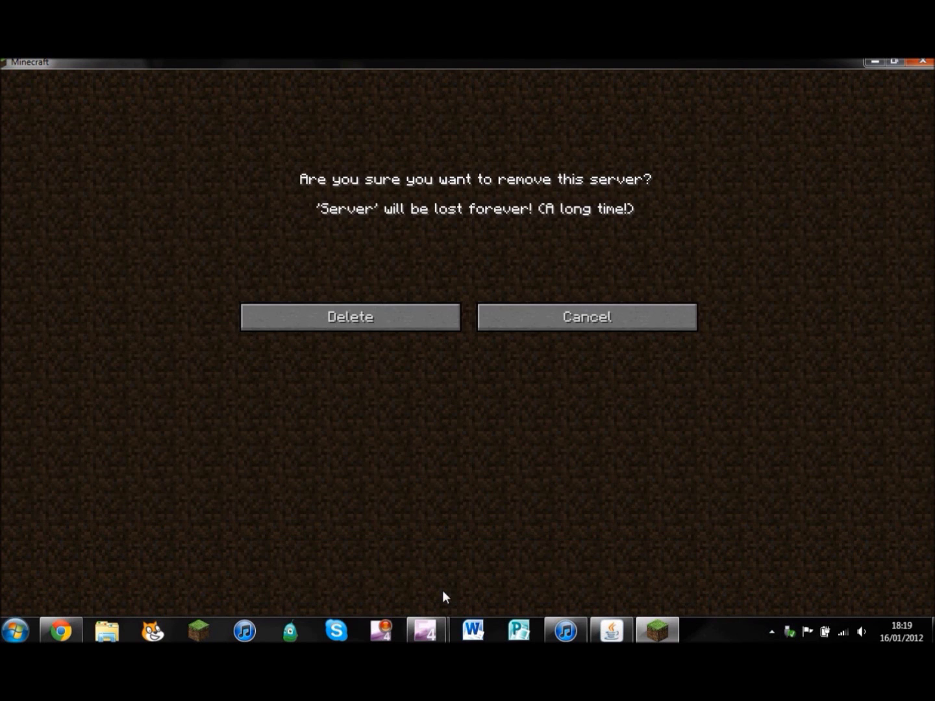
pyautogui.click(409, 329)
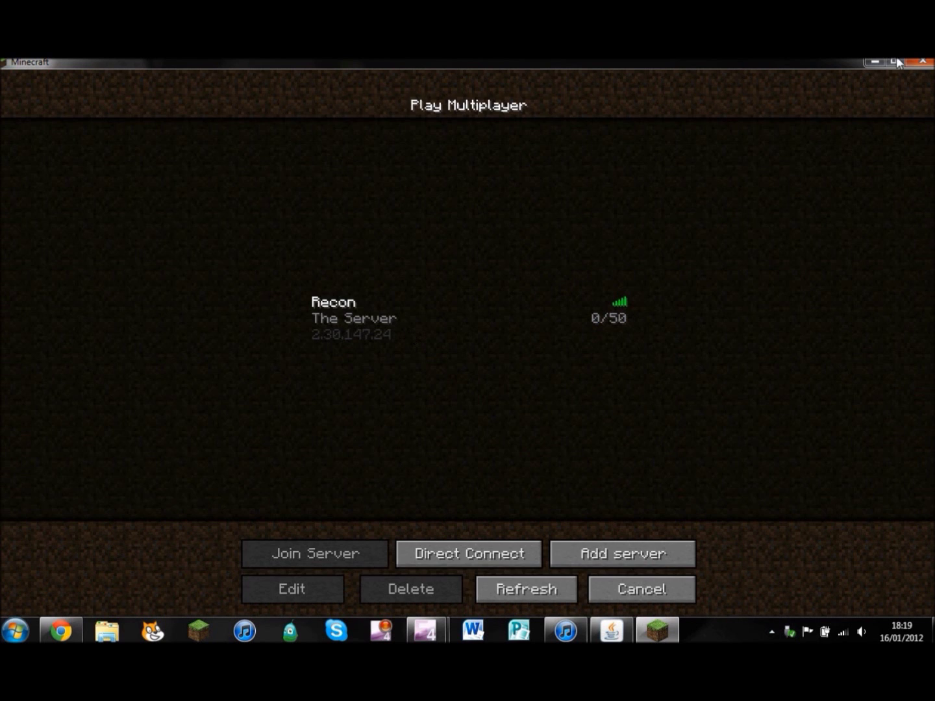